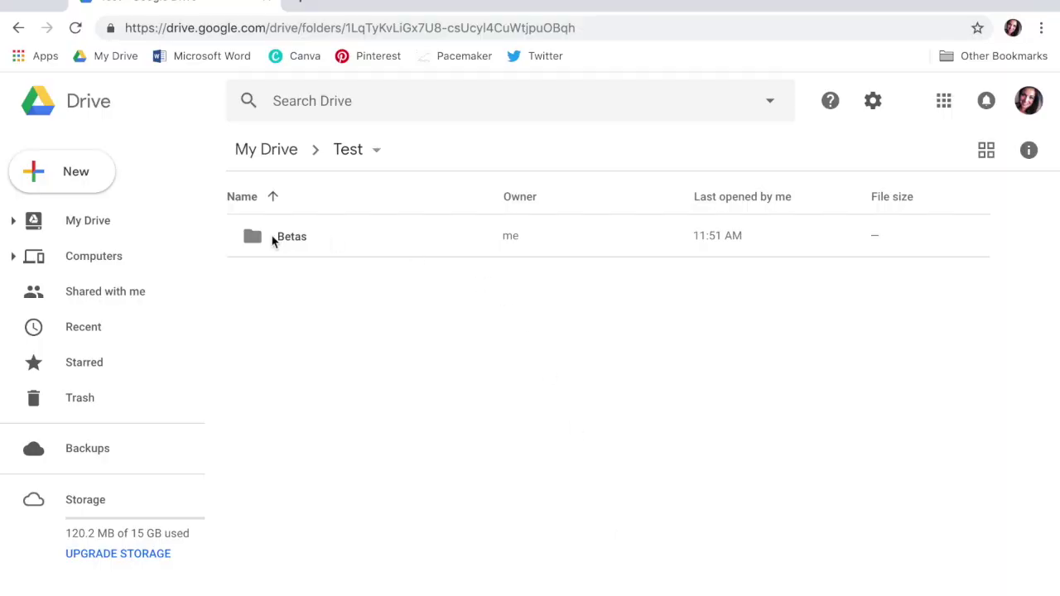
Step: Open the Betas folder, confirm Thing 1 is empty, then show the New > More app choices
double_click(289, 240)
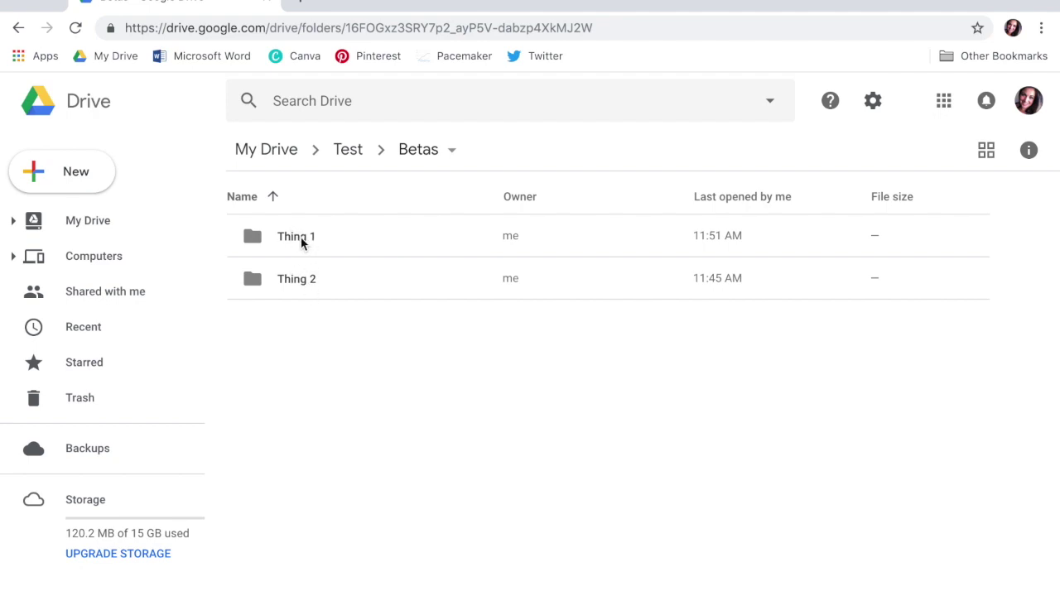
double_click(301, 238)
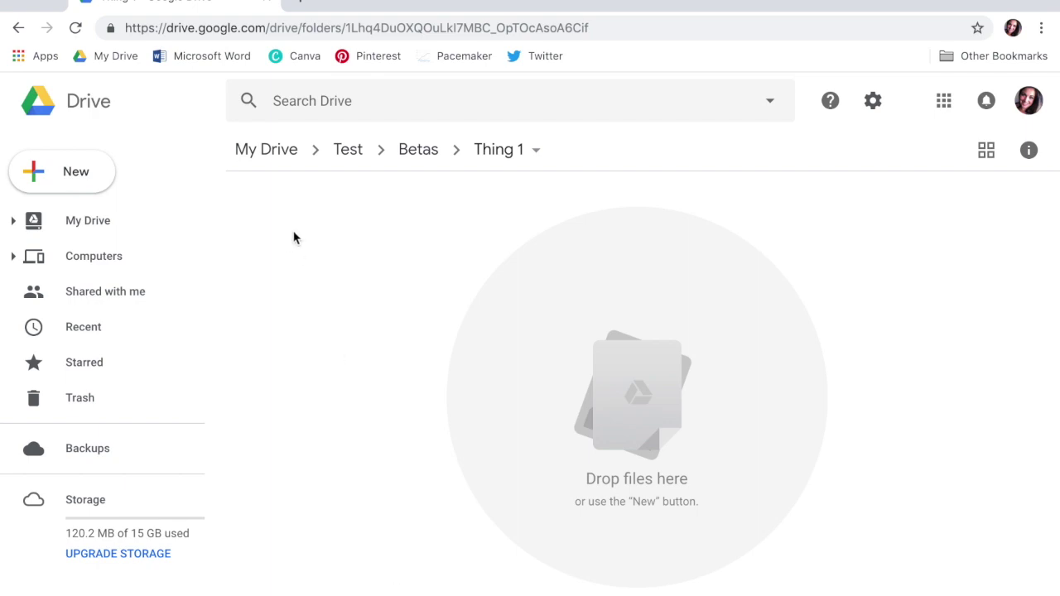
click(409, 154)
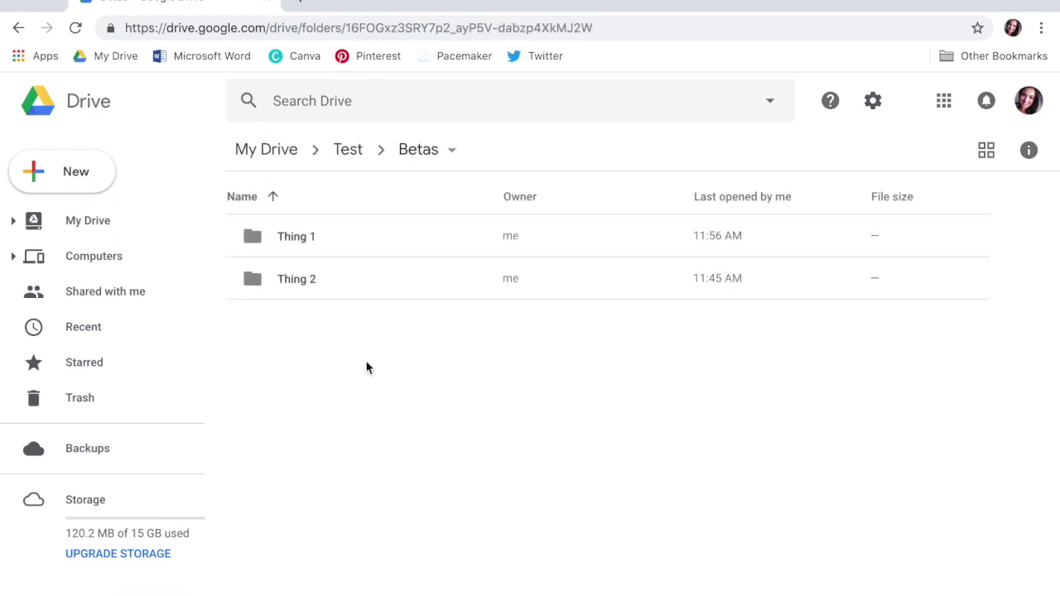
click(51, 179)
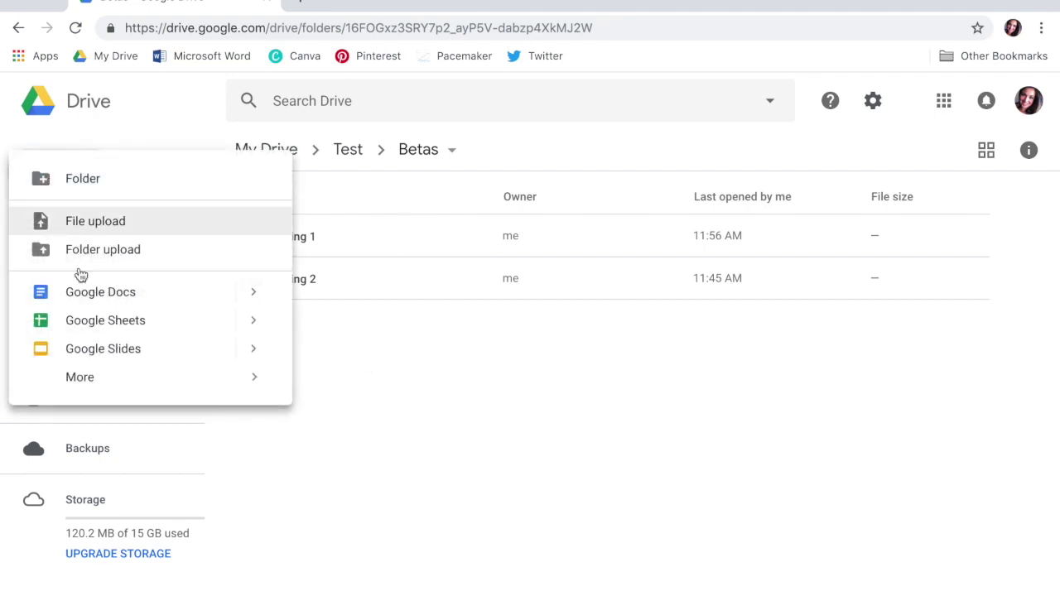
mouse_move(106, 384)
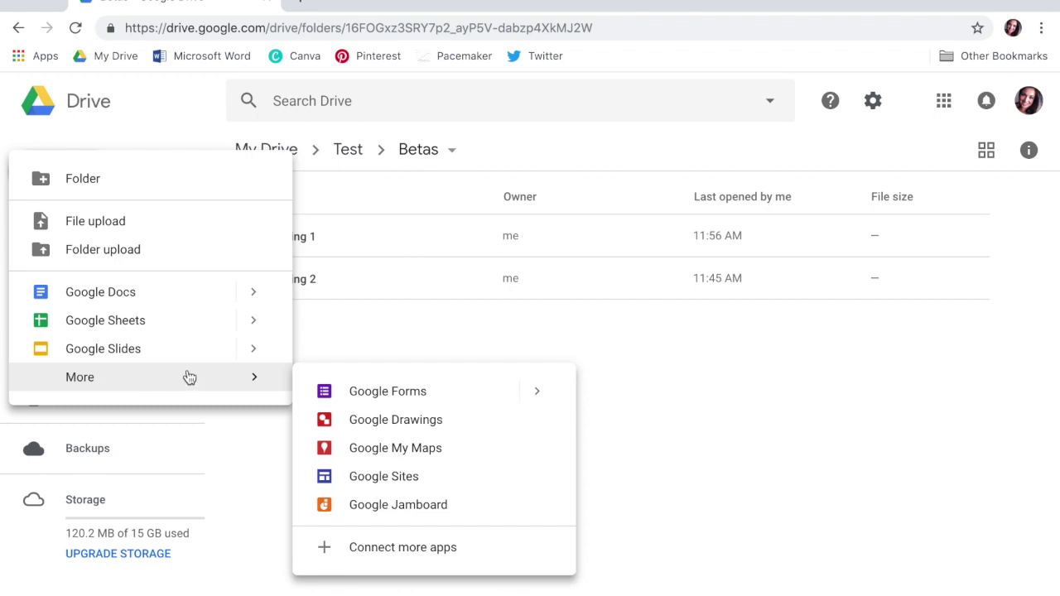
Step: Create a new Google Form and switch its theme colour from purple to gray
click(361, 397)
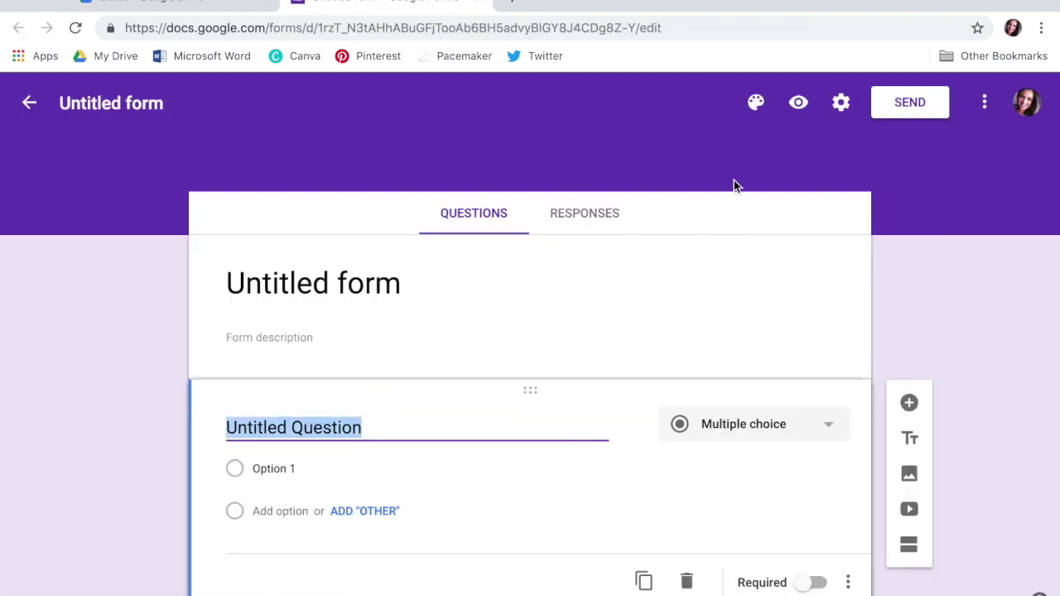
click(756, 102)
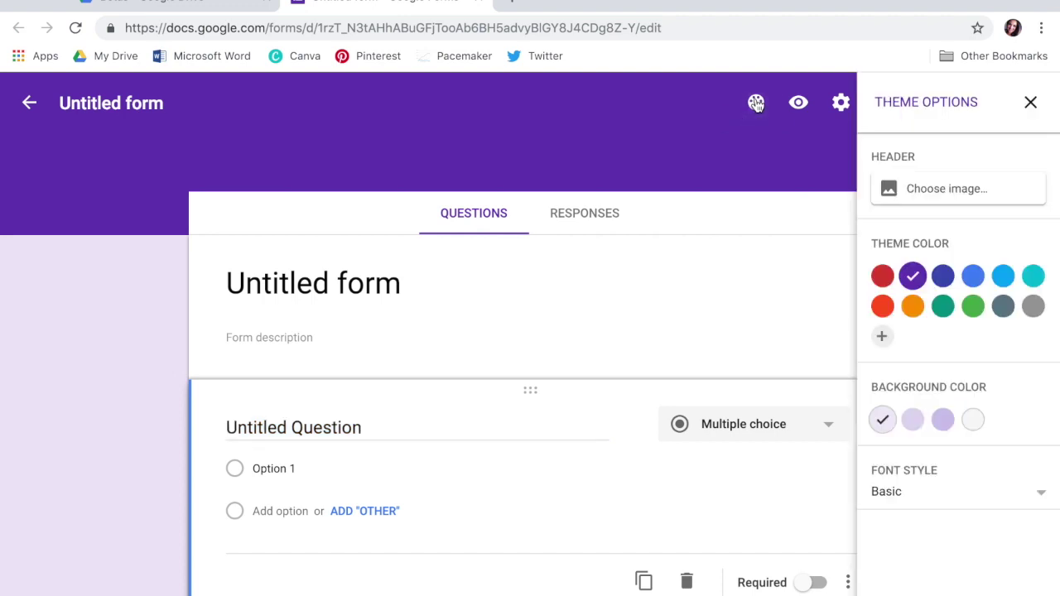
click(1033, 308)
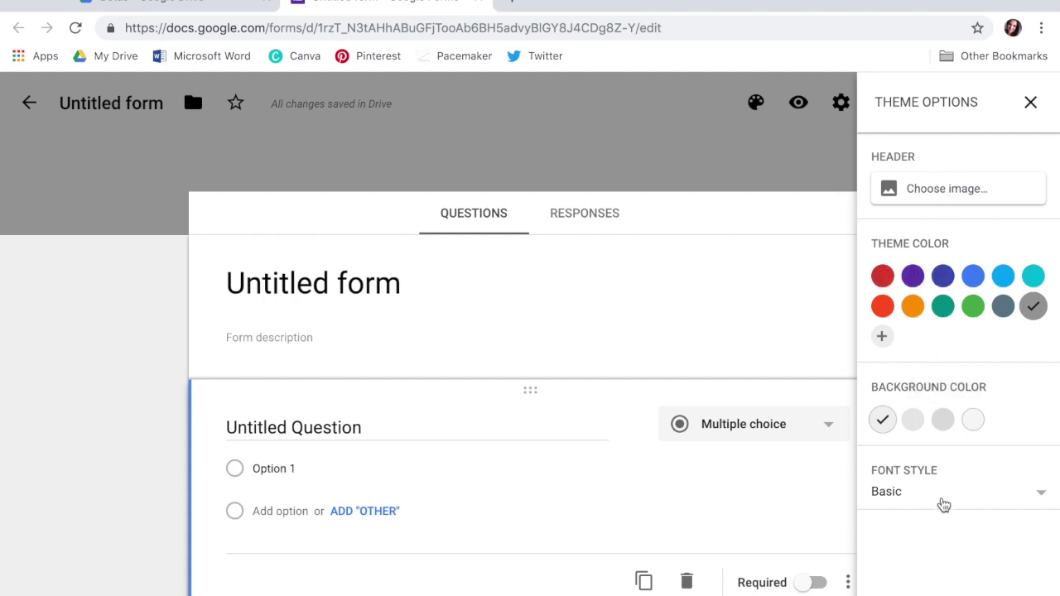
click(944, 497)
click(1023, 453)
click(1031, 104)
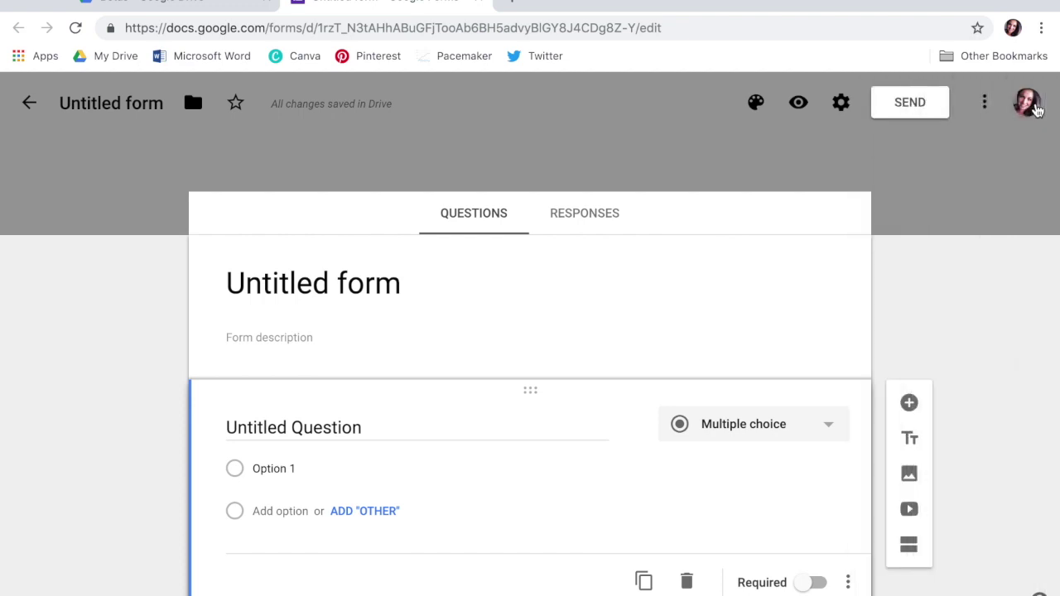
Step: Rename the form title from Untitled form to 'Title: Part One'
click(284, 287)
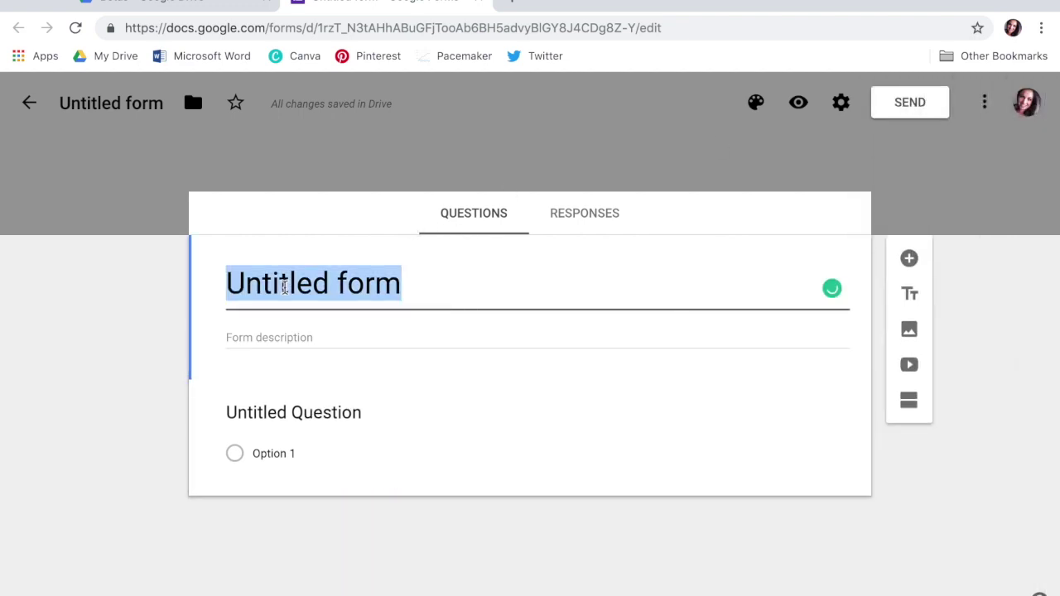
text(Title: )
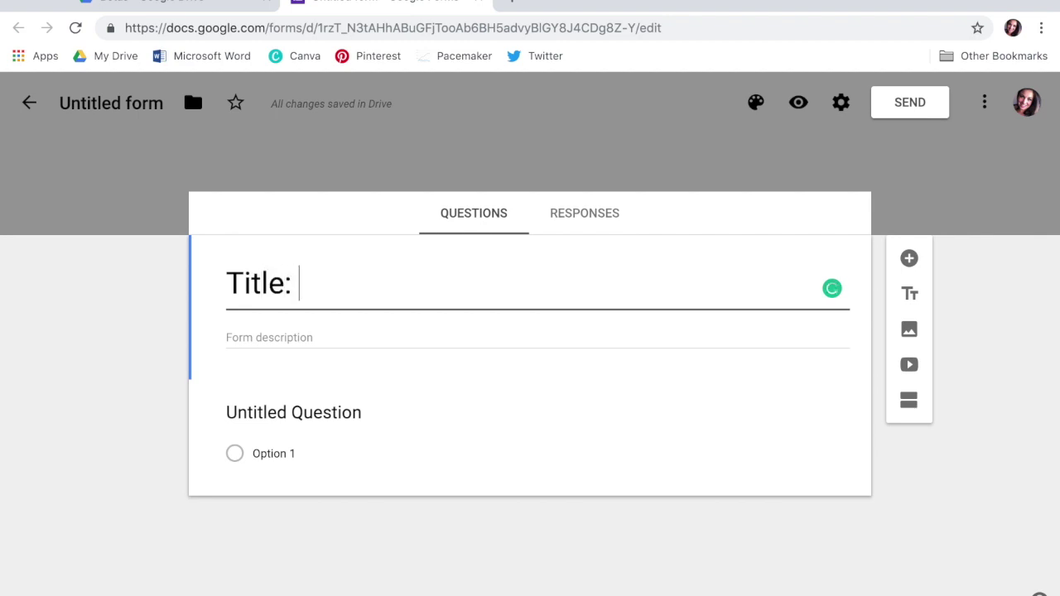
text(Part One)
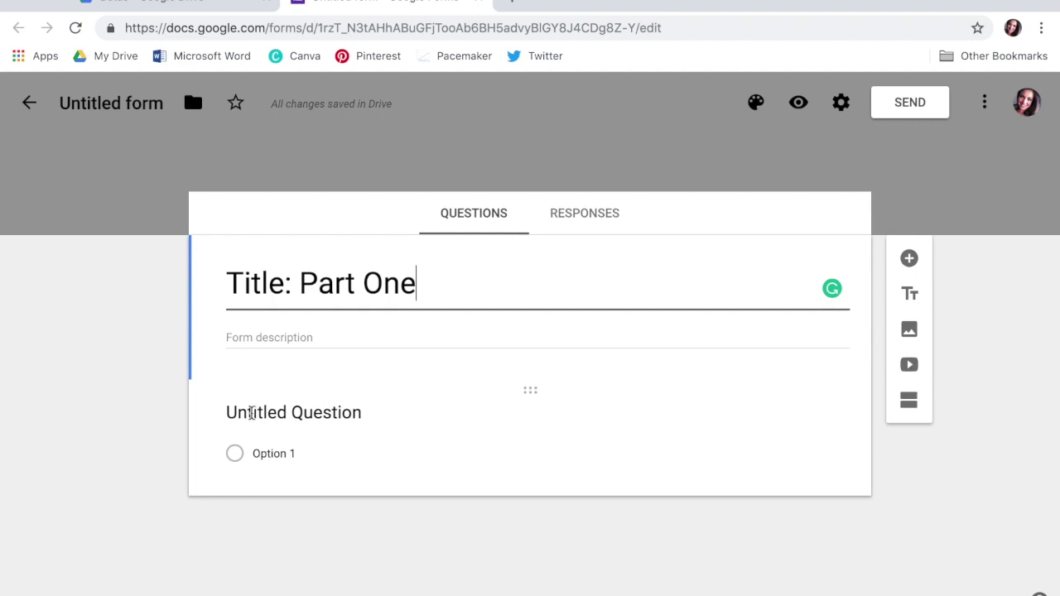
click(252, 414)
Step: Name the first question 'Name/email' and make it required
text(Name/email)
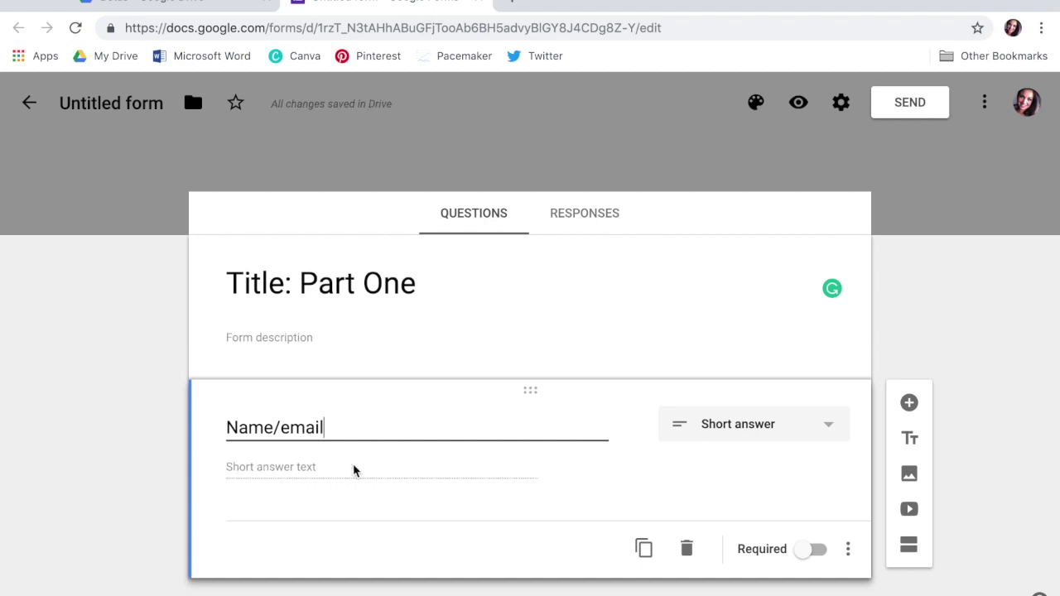
click(818, 553)
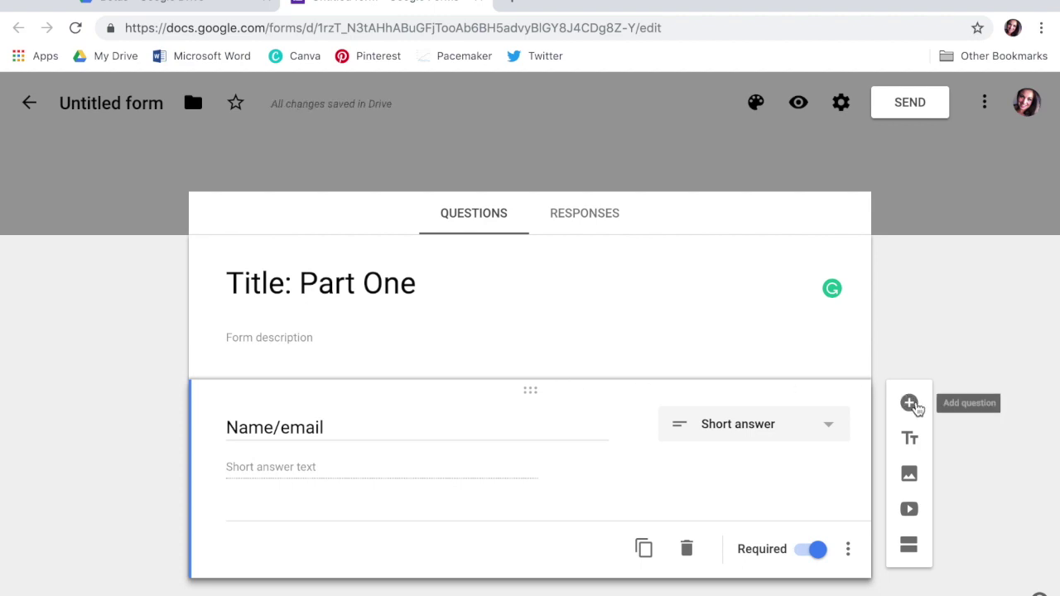
click(909, 404)
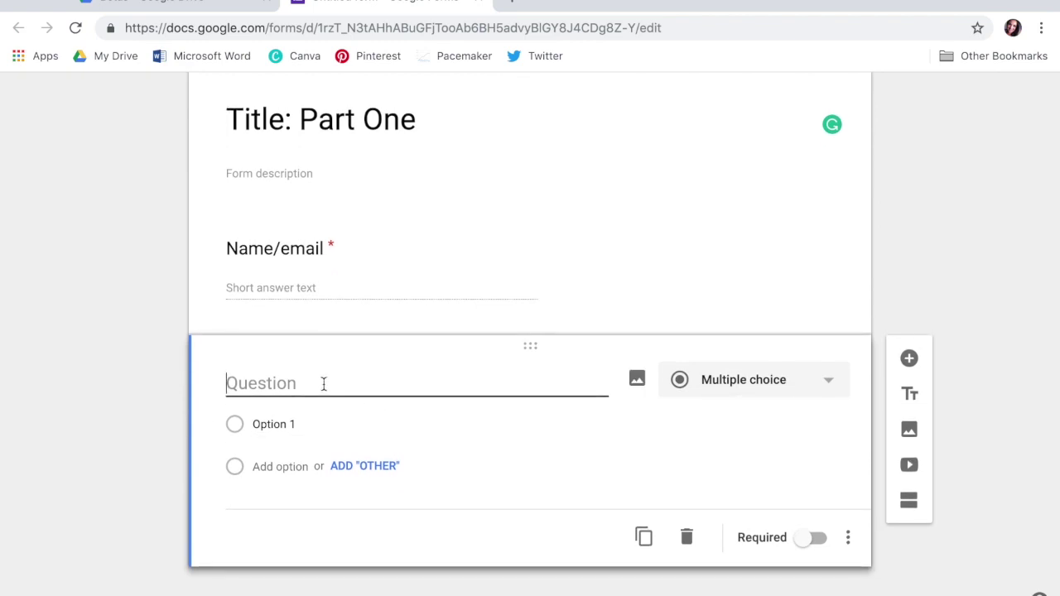
Step: Add the required question 'Did the story hold your interest from the very beginning? If not, why not?'
text(Did th)
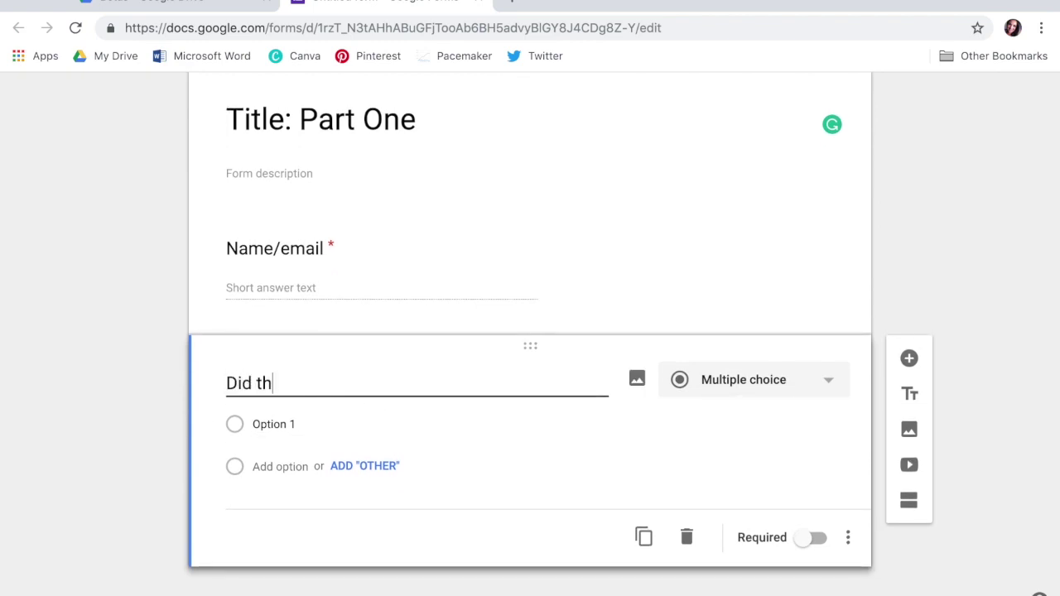
text(e story hold your )
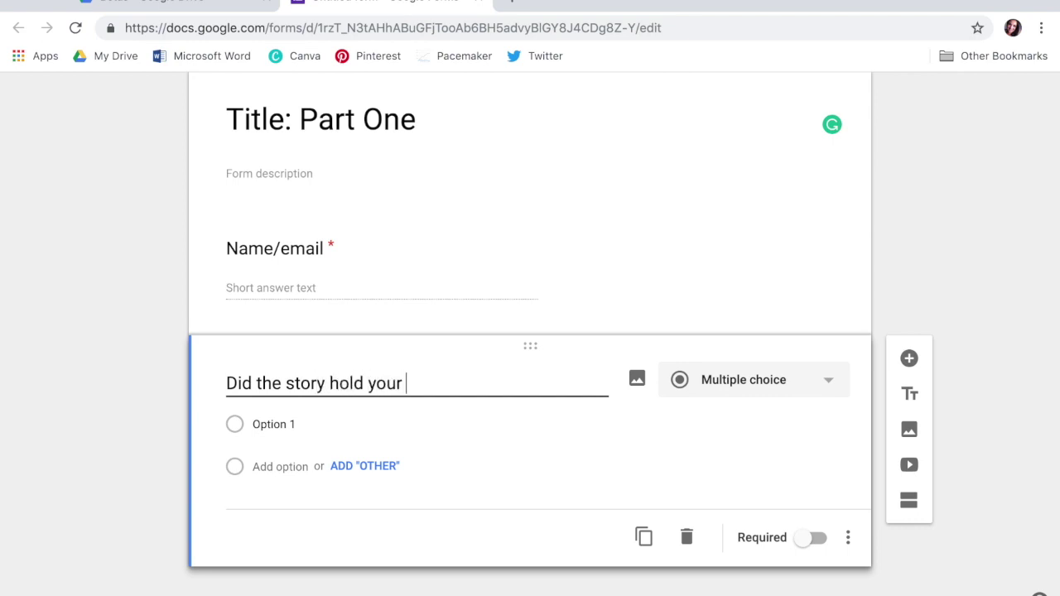
text(interest from the )
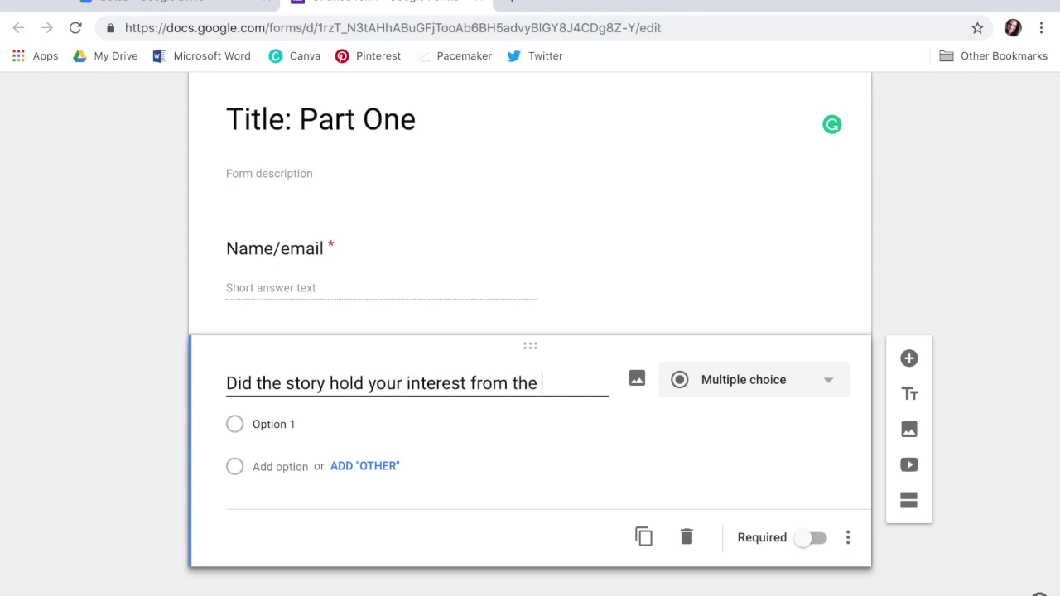
text(very beginning)
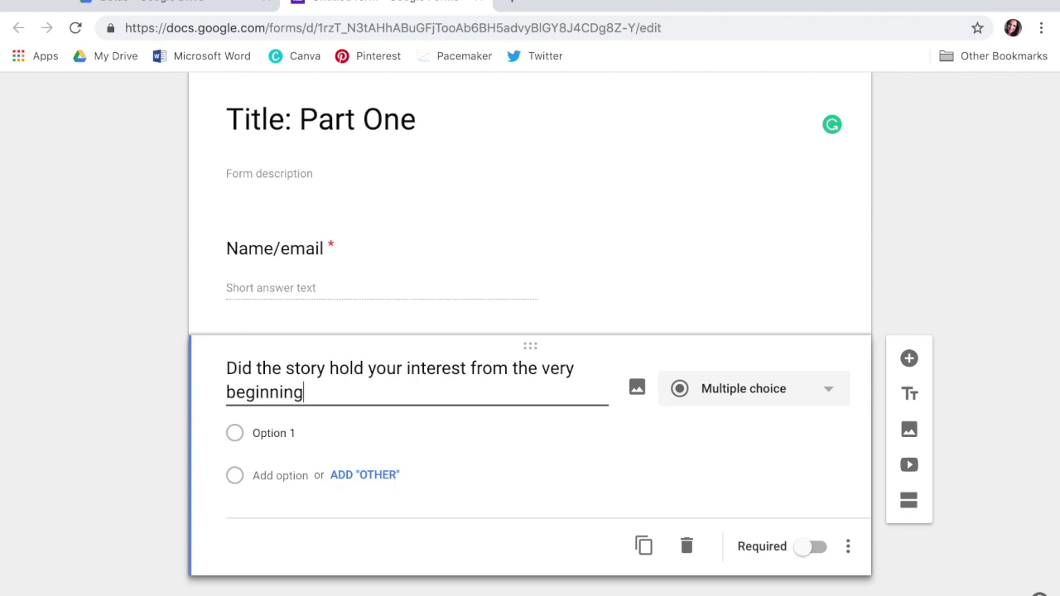
text(? If not, why)
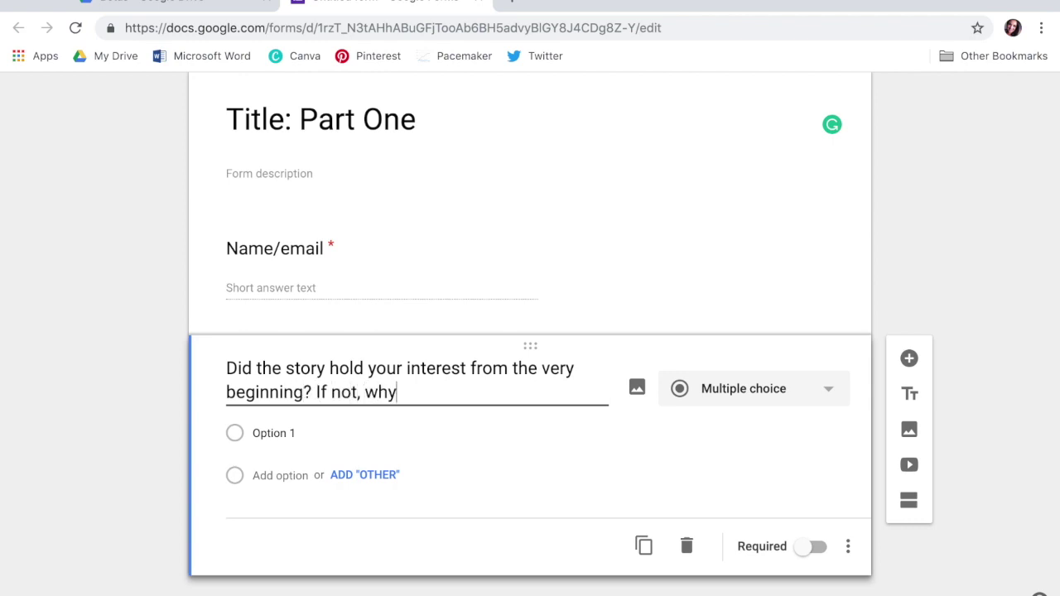
text( not?)
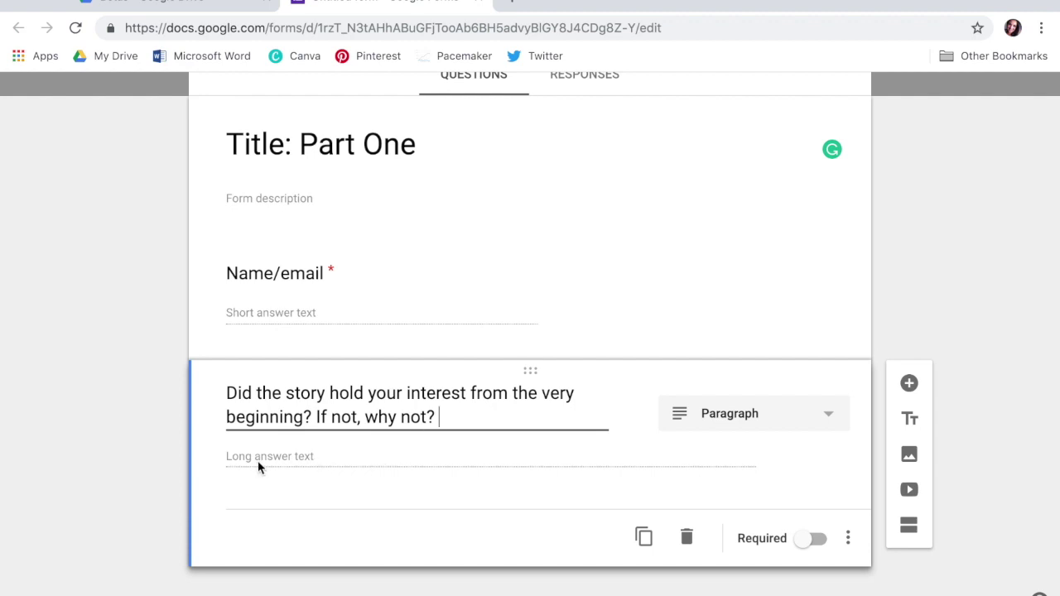
click(817, 540)
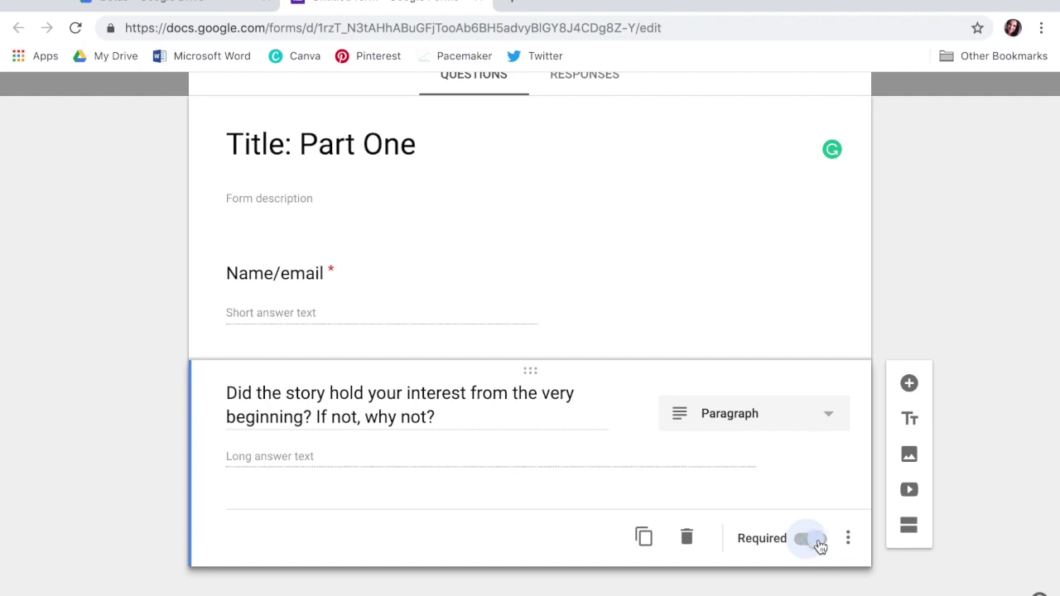
click(909, 385)
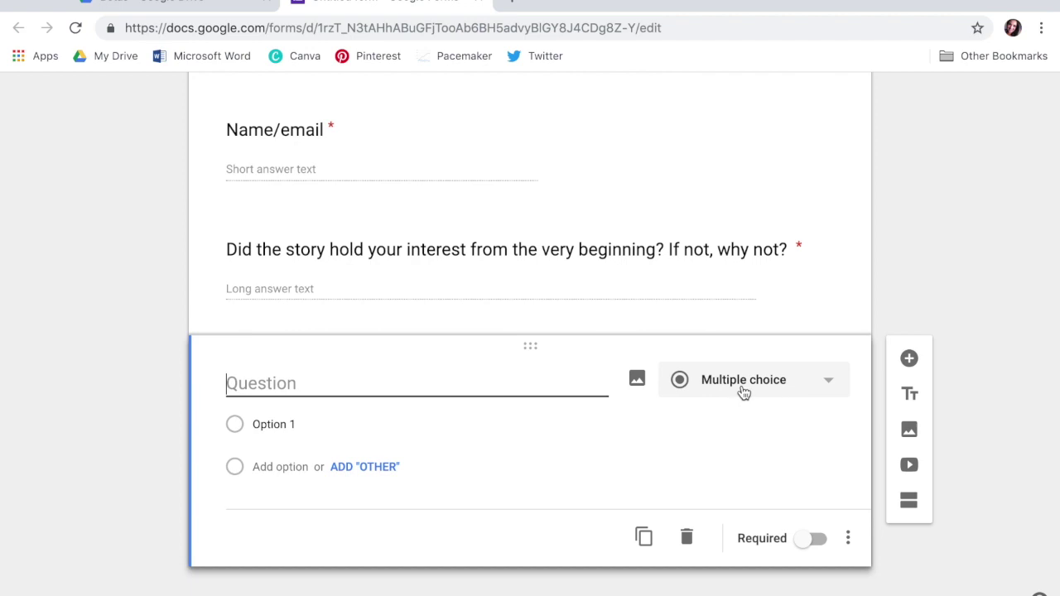
Step: Make a 1-to-10 linear scale question asking how the respondent felt about the MC
click(742, 385)
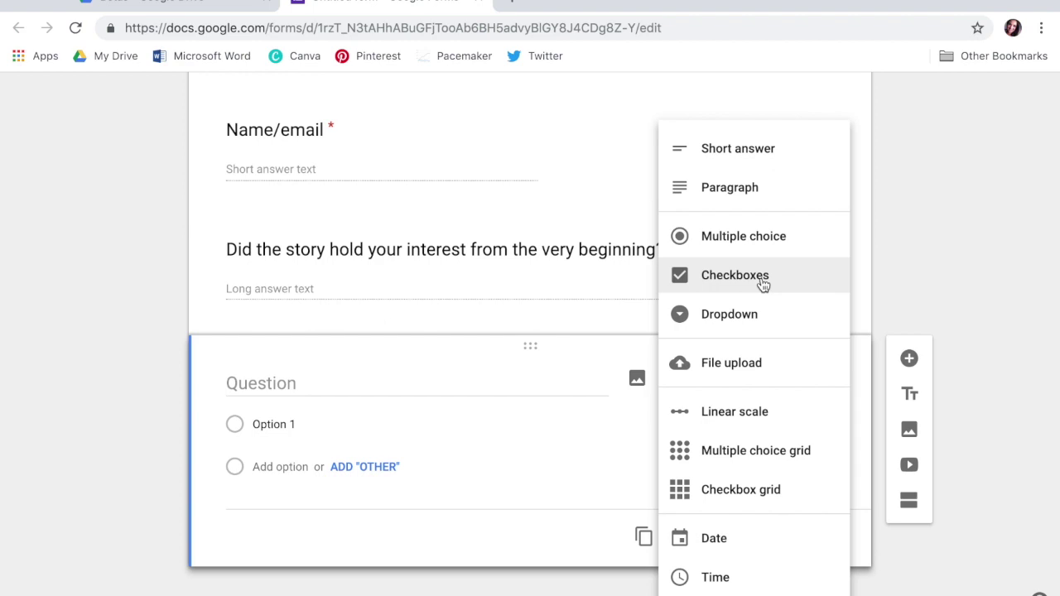
click(747, 418)
click(259, 382)
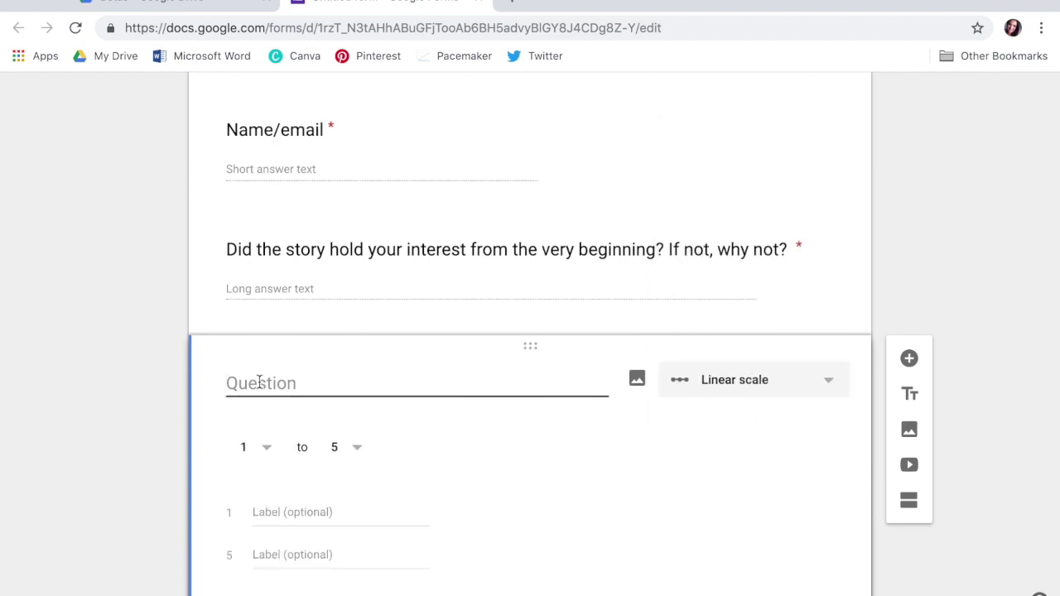
text(On a scal)
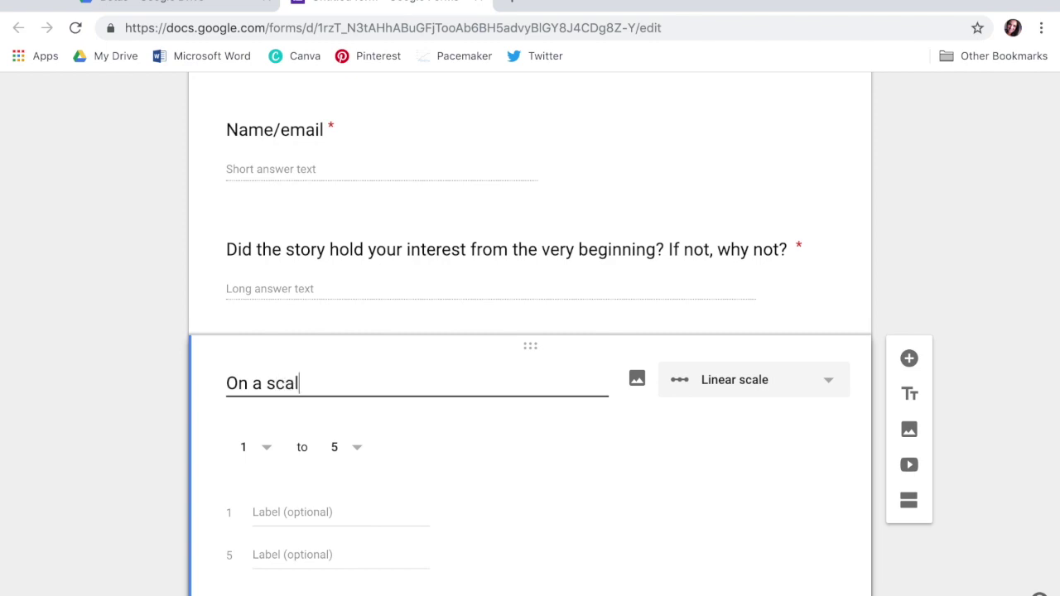
text(e from 1 (th)
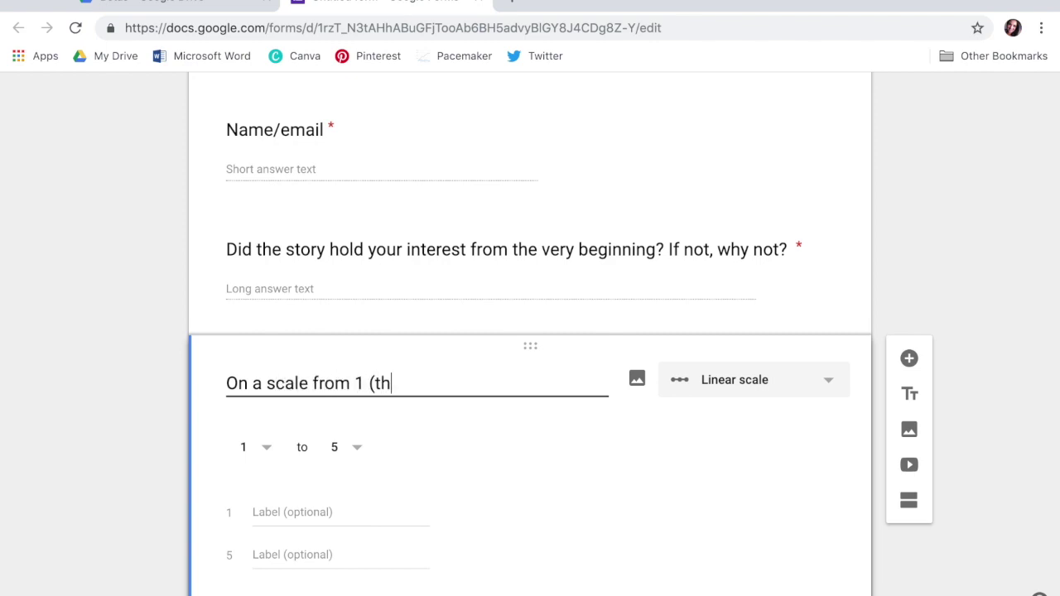
text(e worst) to 10)
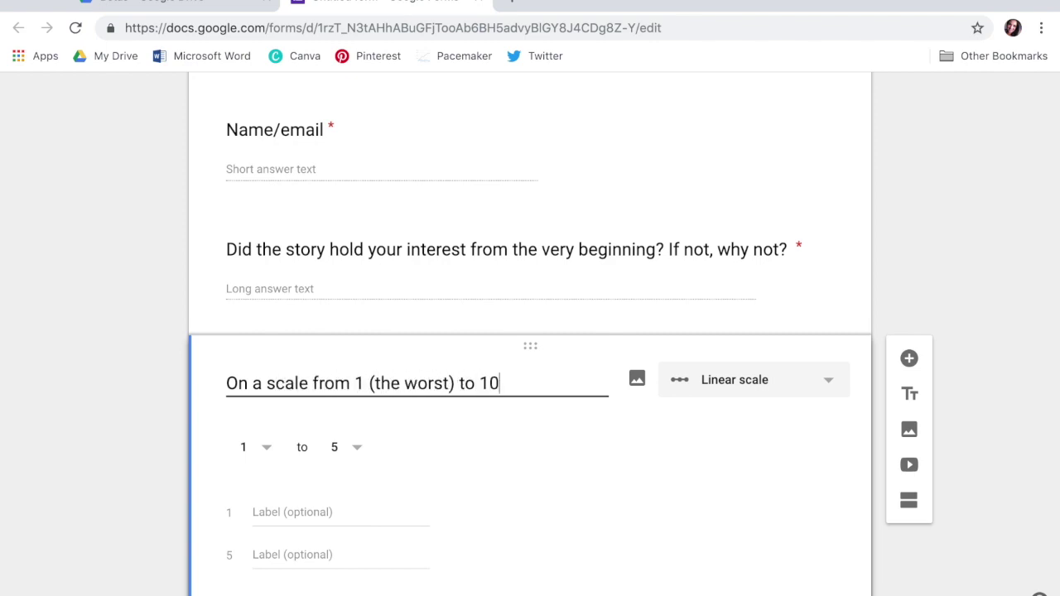
text( (the best), how did you f)
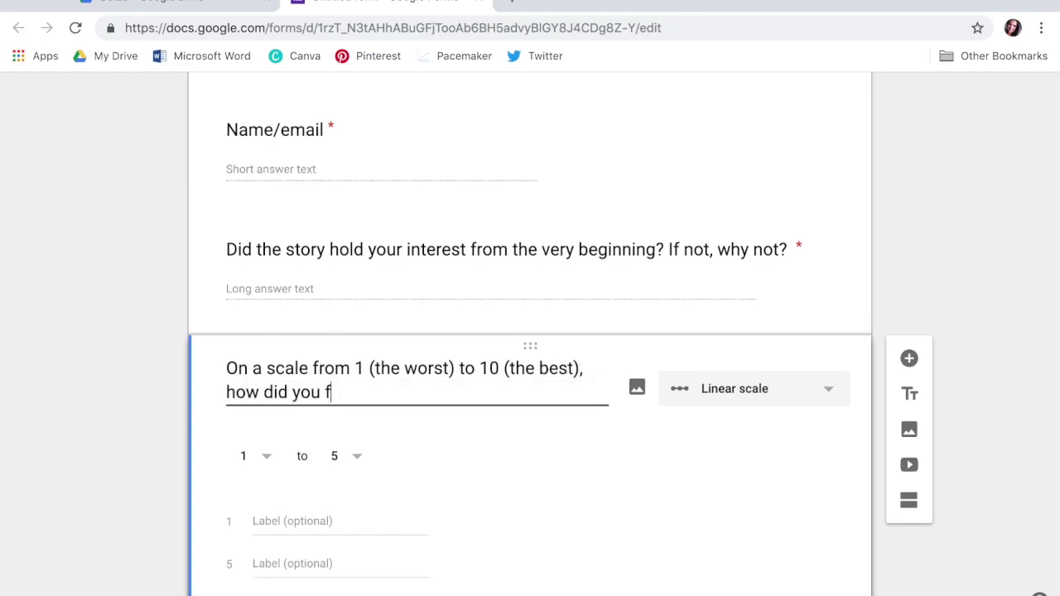
text(eel about the MC)
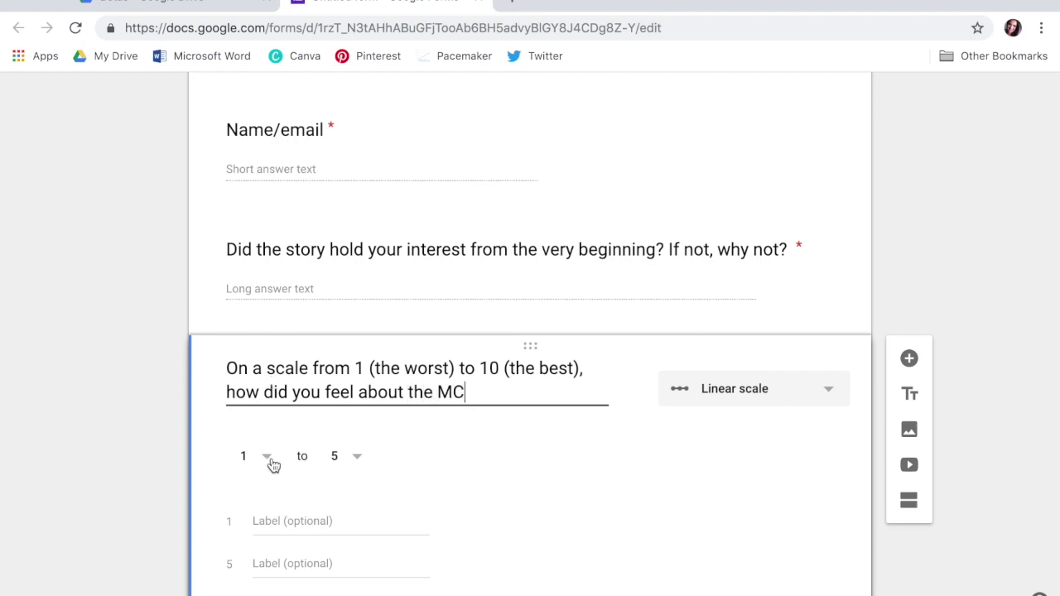
click(356, 459)
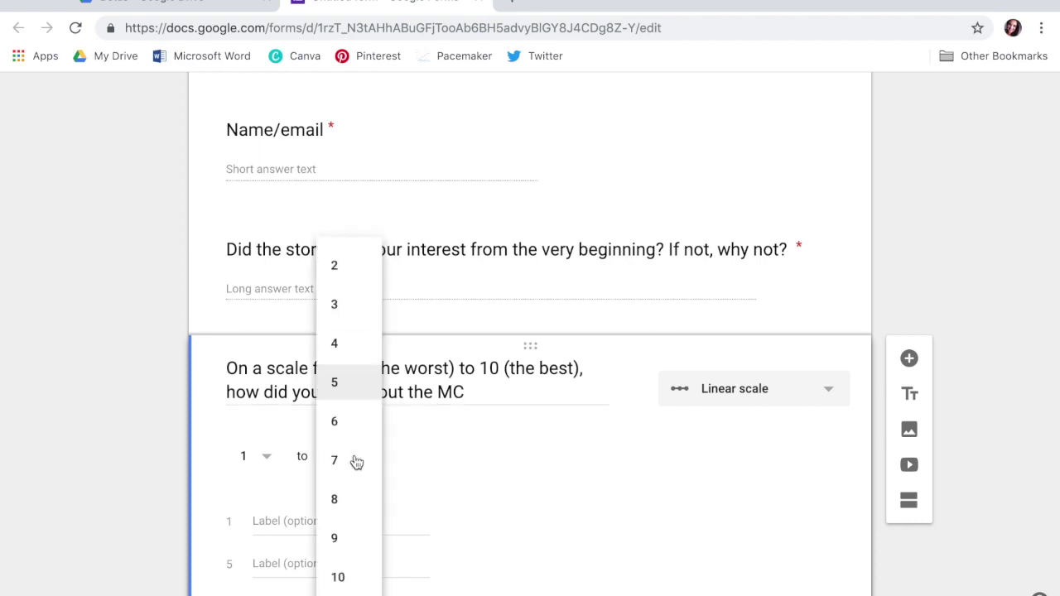
click(349, 577)
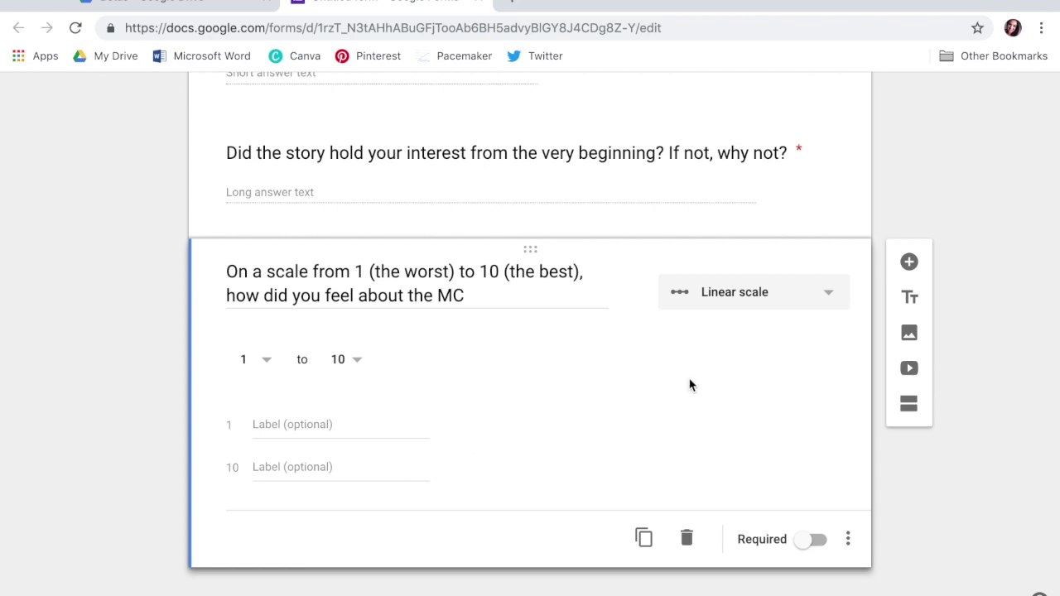
click(909, 262)
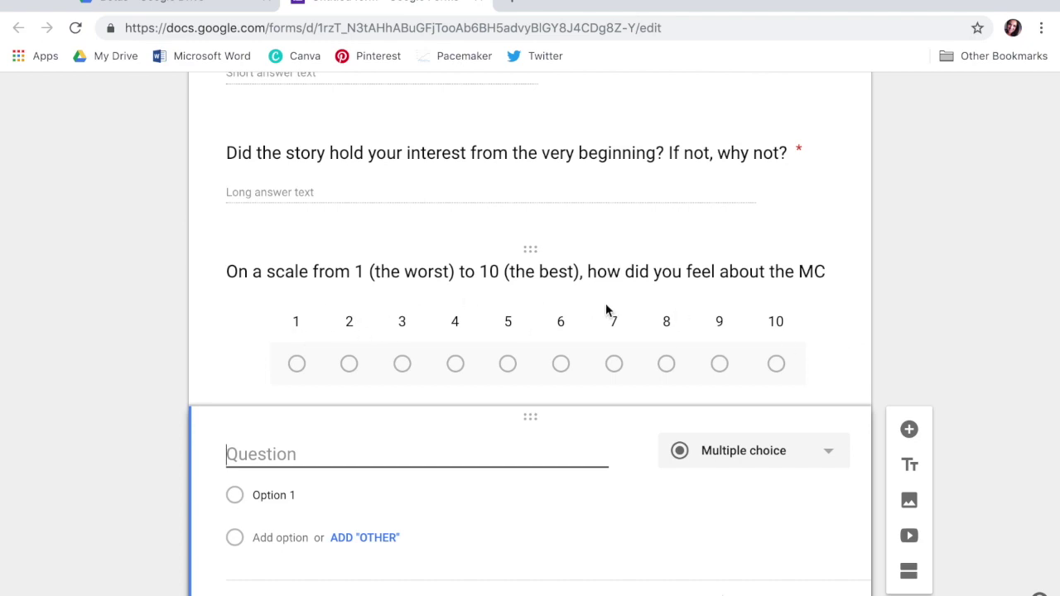
scroll(606, 309, down, 2)
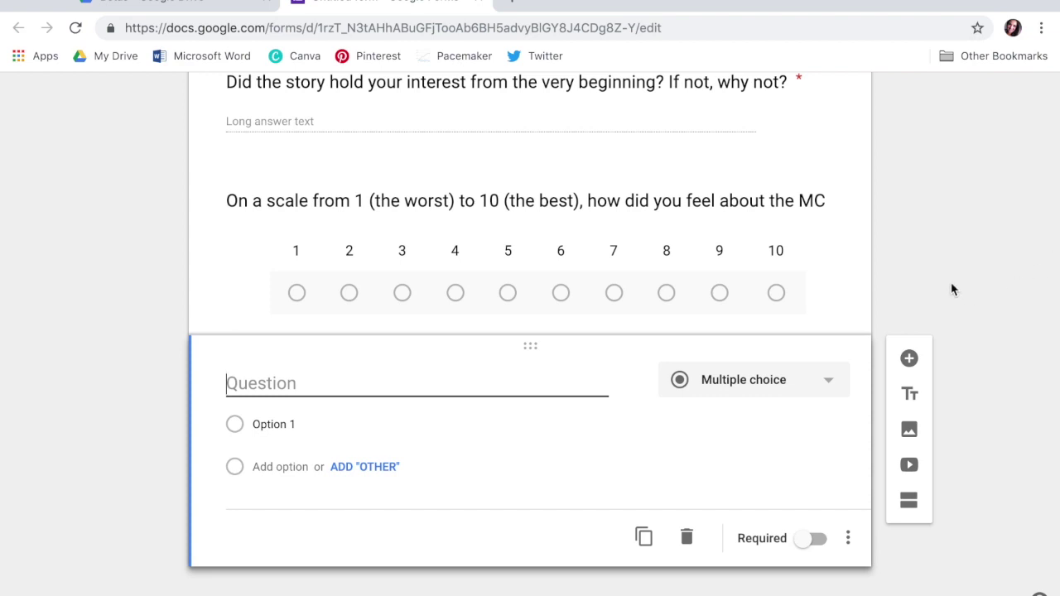
scroll(506, 418, up, 1)
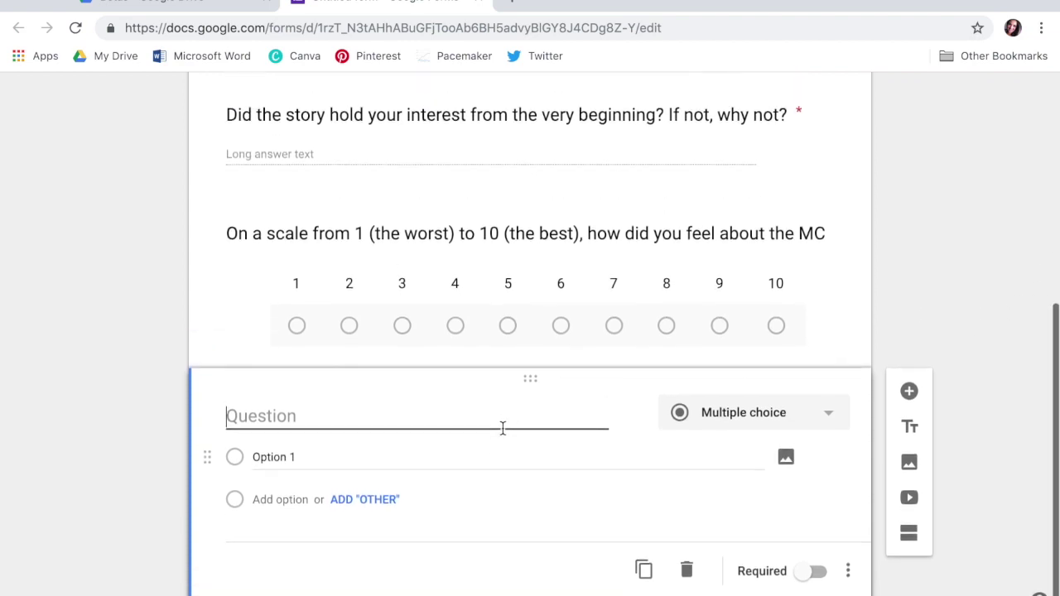
scroll(503, 428, up, 5)
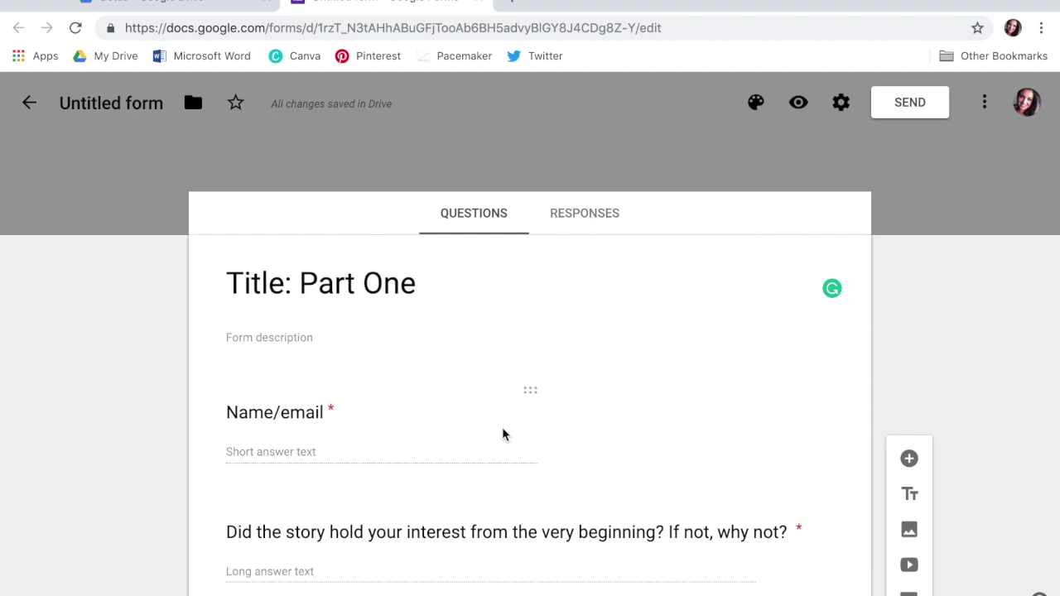
scroll(497, 261, up, 1)
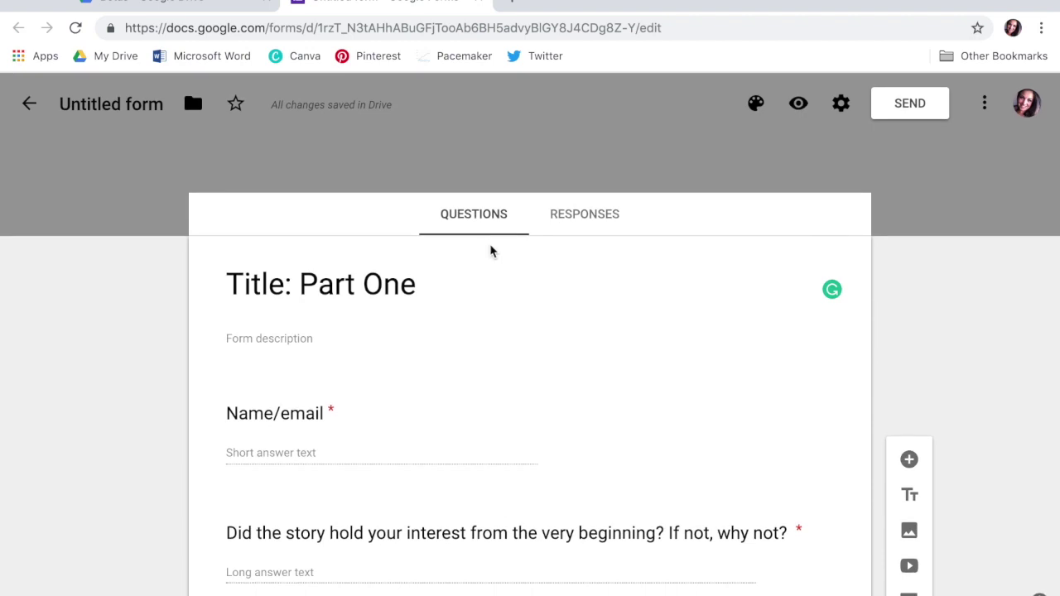
Step: From the Responses view, create a linked spreadsheet named 'Part One (Responses)'
click(585, 219)
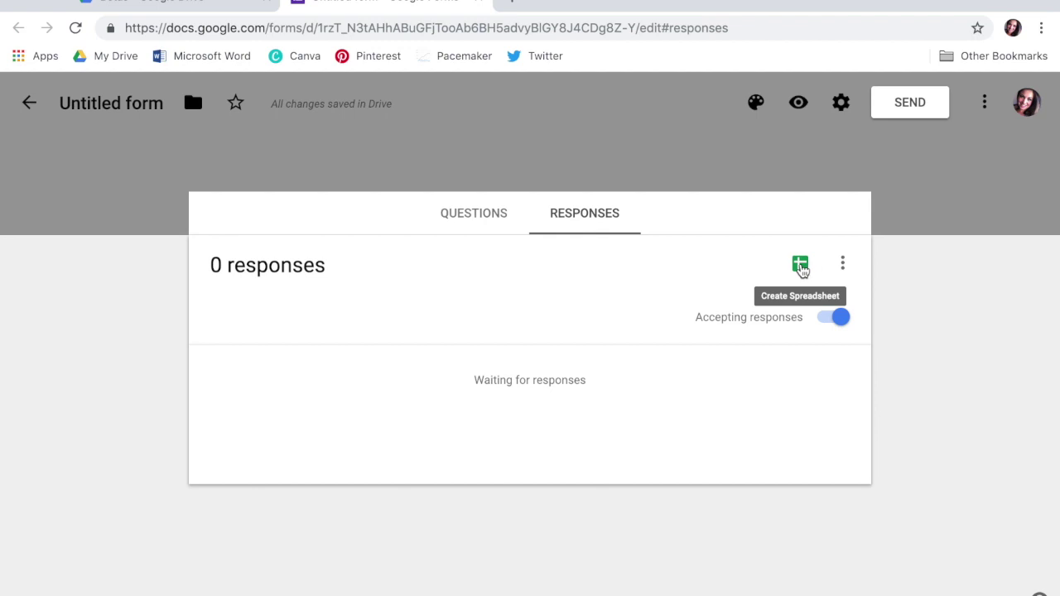
click(799, 265)
click(560, 201)
drag(588, 201, 505, 201)
text(Part One (Responses)
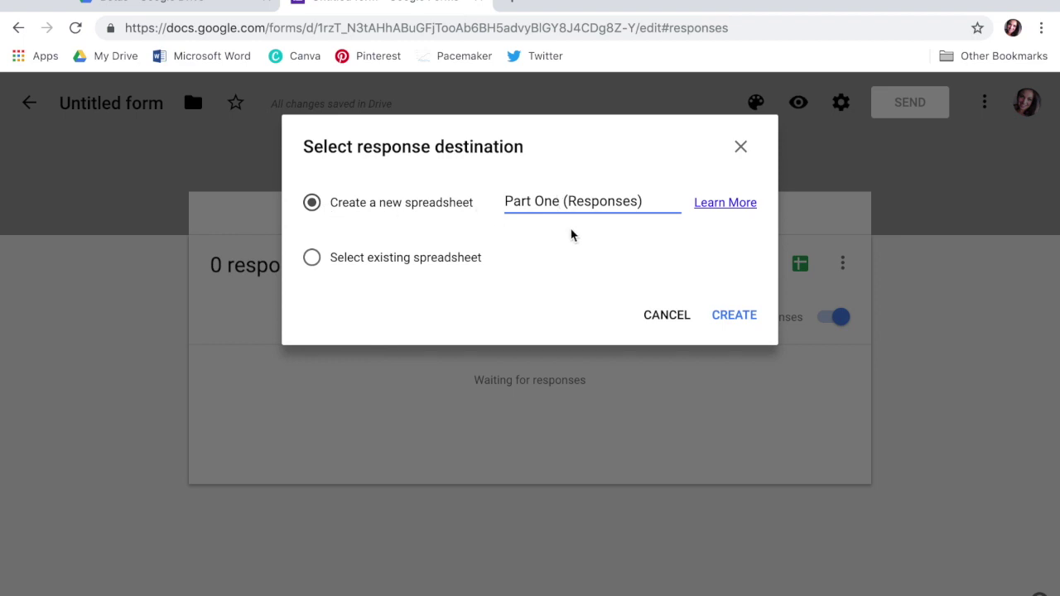
click(740, 319)
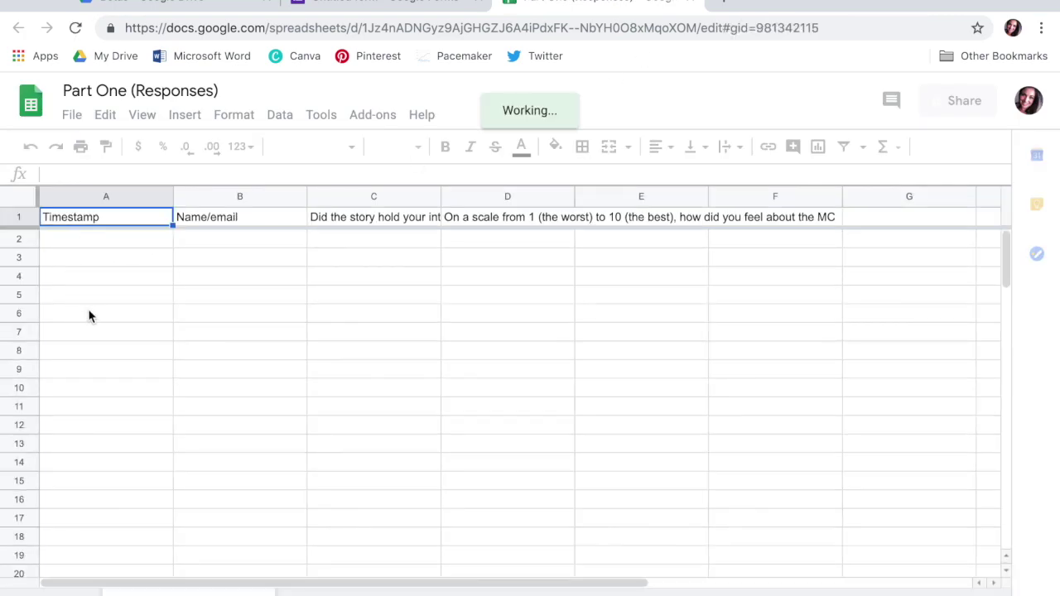
Step: Inspect the Name/email and question headers in cells B1, C1 and D1
click(217, 218)
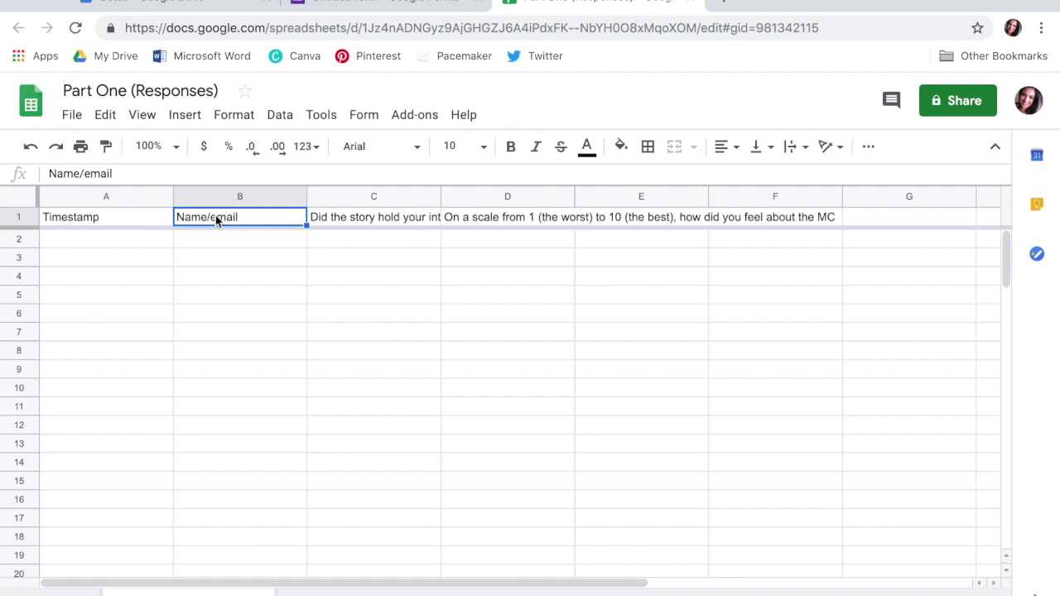
click(346, 218)
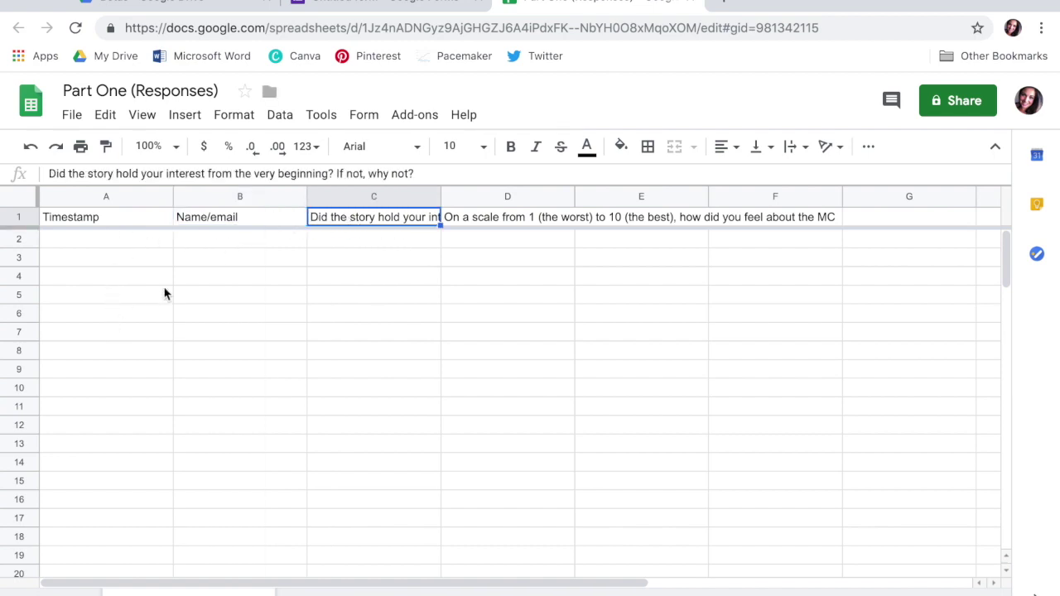
click(224, 239)
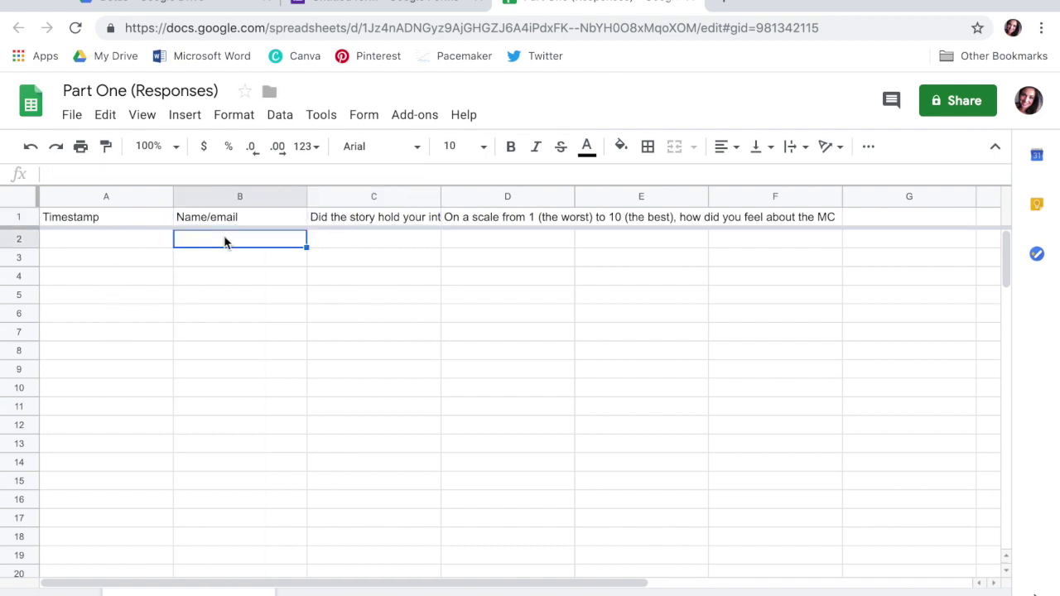
click(372, 219)
click(354, 241)
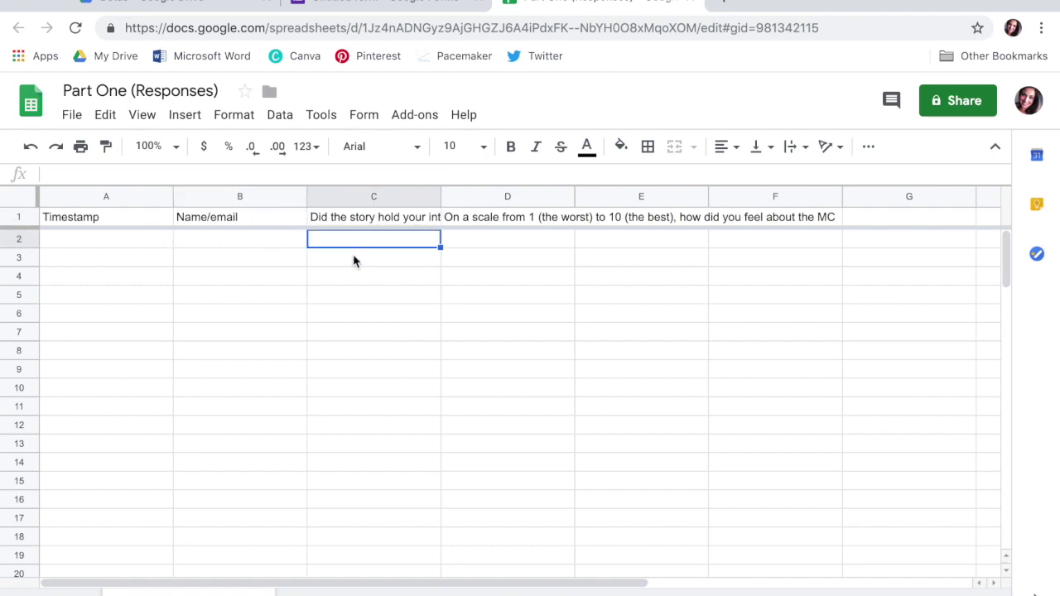
click(353, 258)
click(353, 278)
click(353, 300)
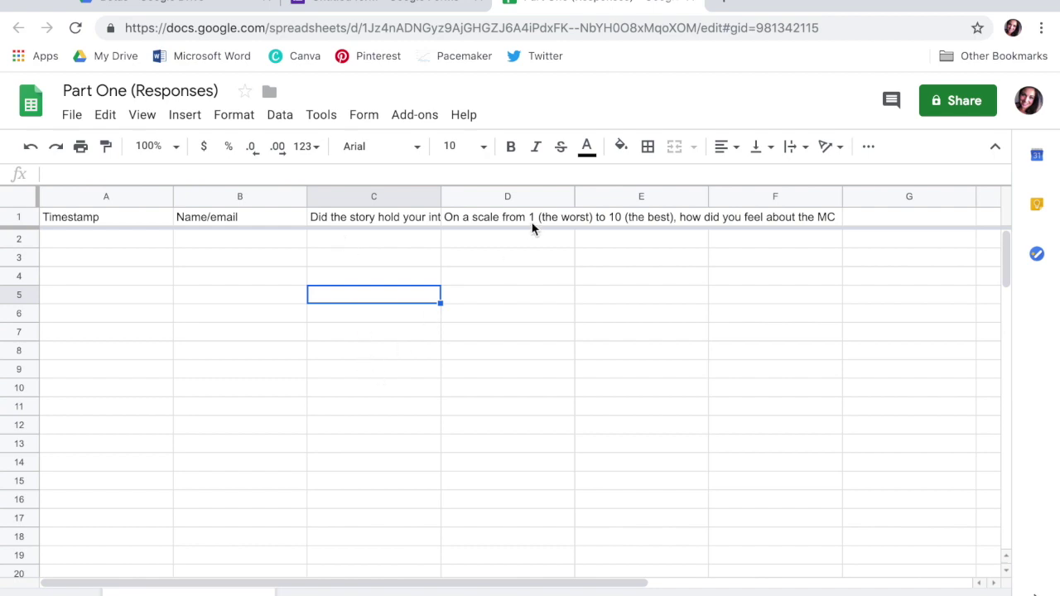
click(494, 219)
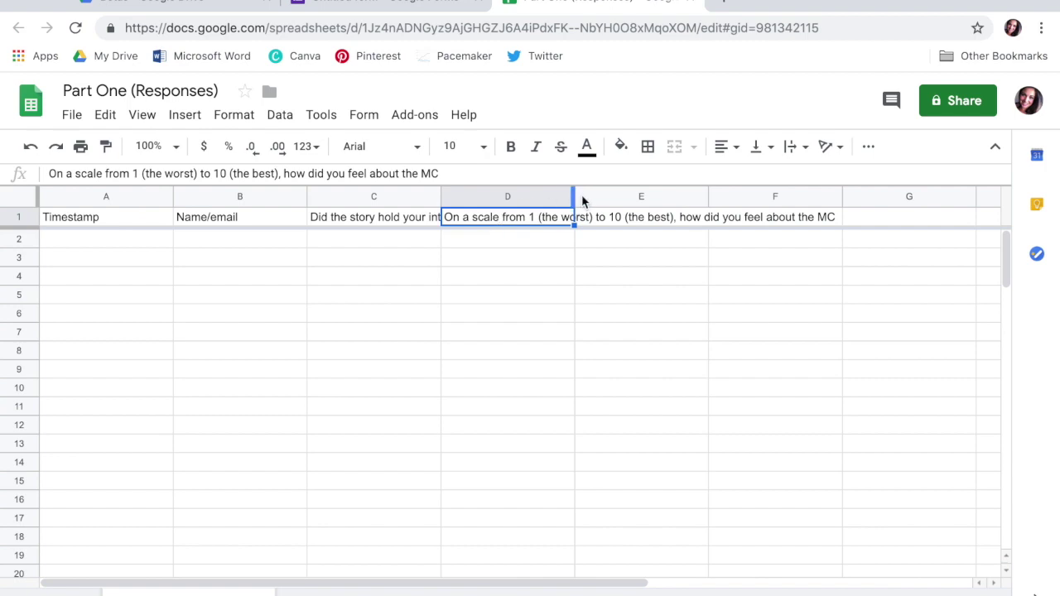
Step: Widen column D and set the row 1 headers to wrap text
drag(574, 196, 688, 196)
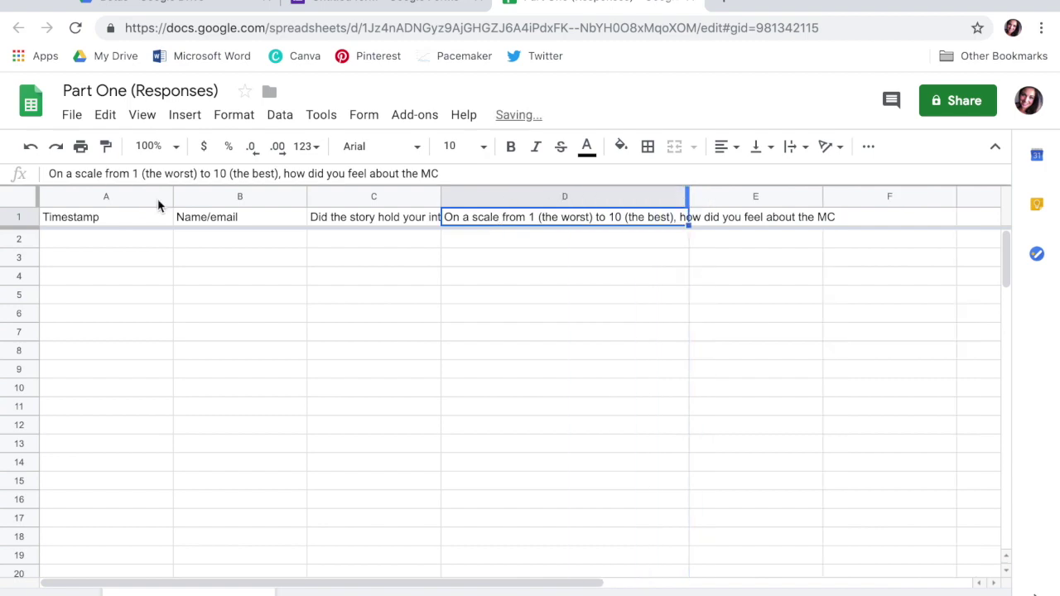
click(25, 217)
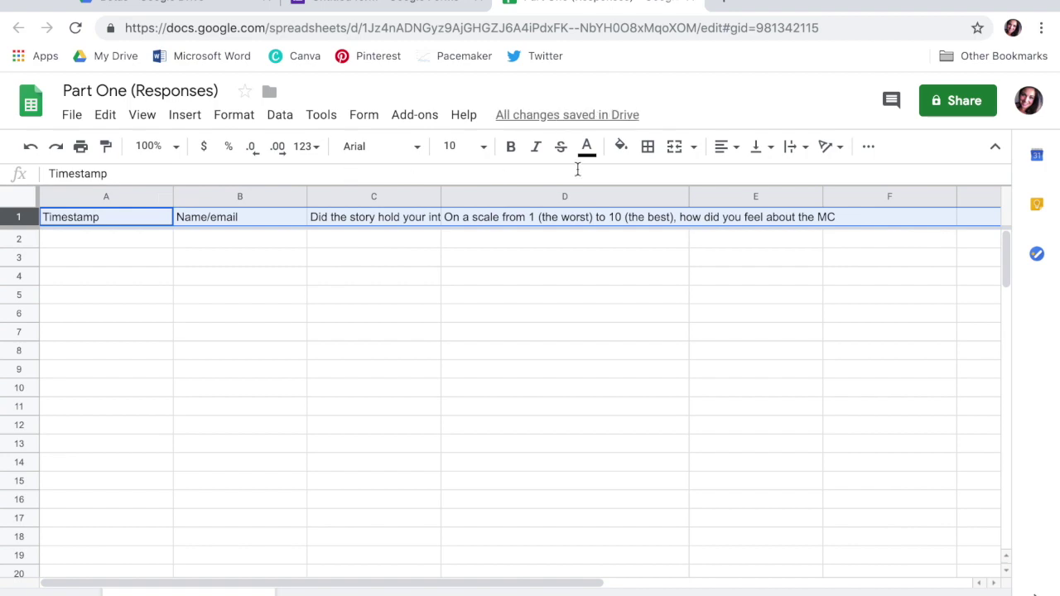
click(798, 149)
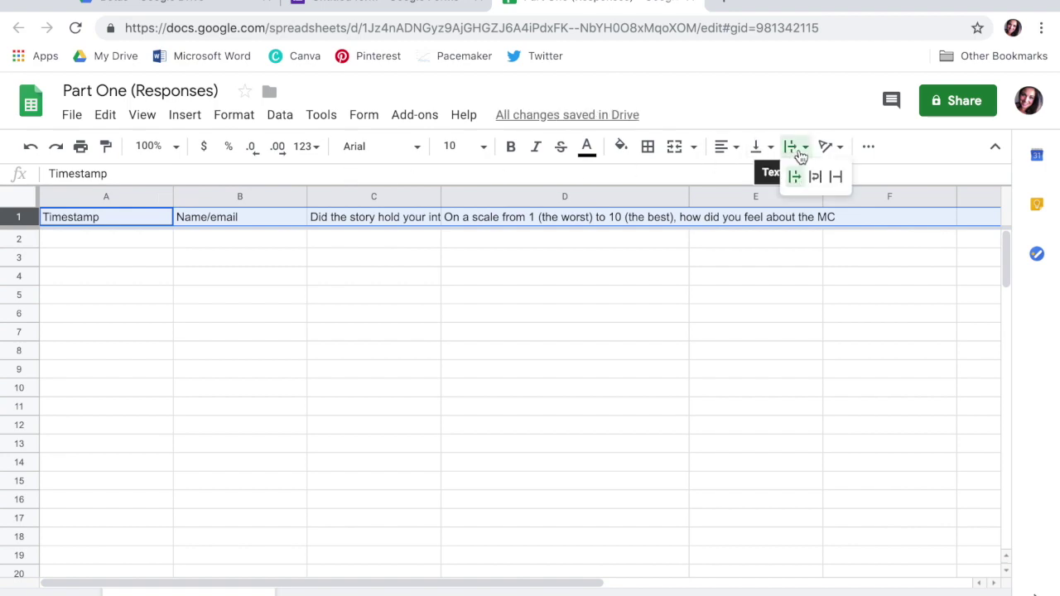
click(814, 176)
click(665, 391)
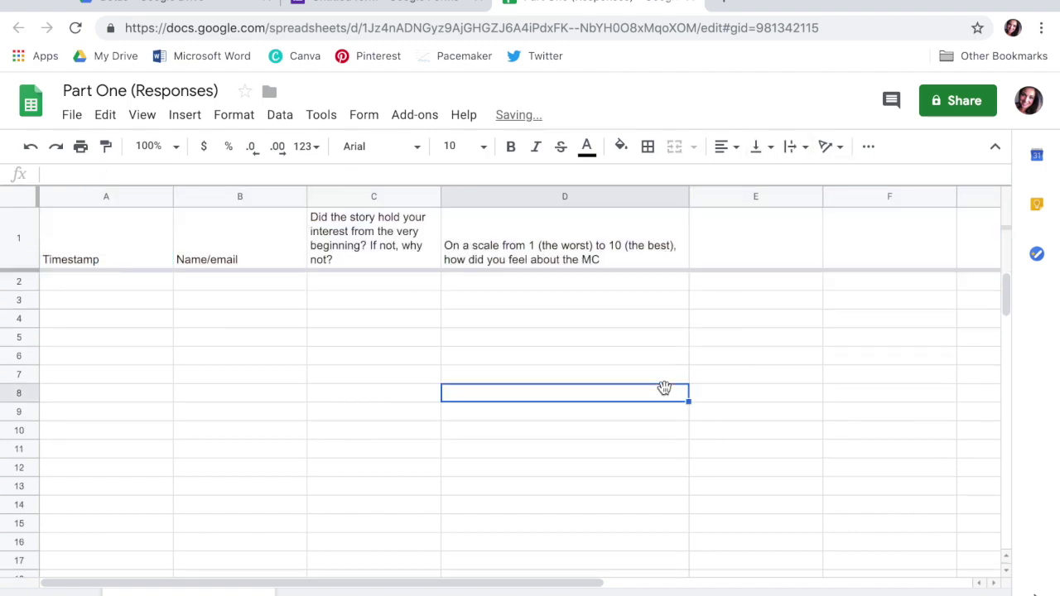
click(509, 284)
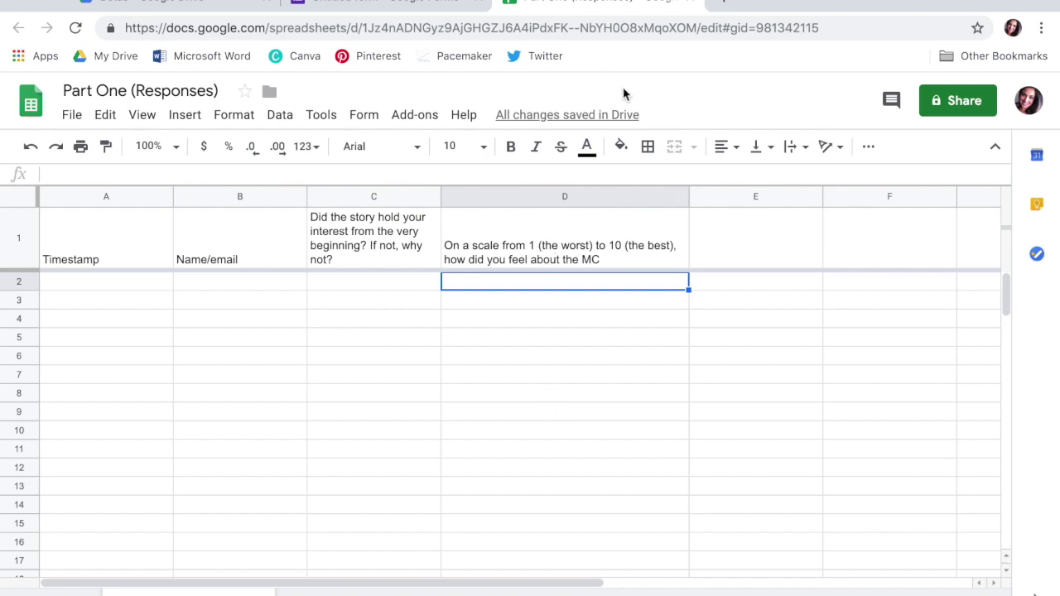
Step: Check which Drive folder holds the spreadsheet, then close it
click(270, 92)
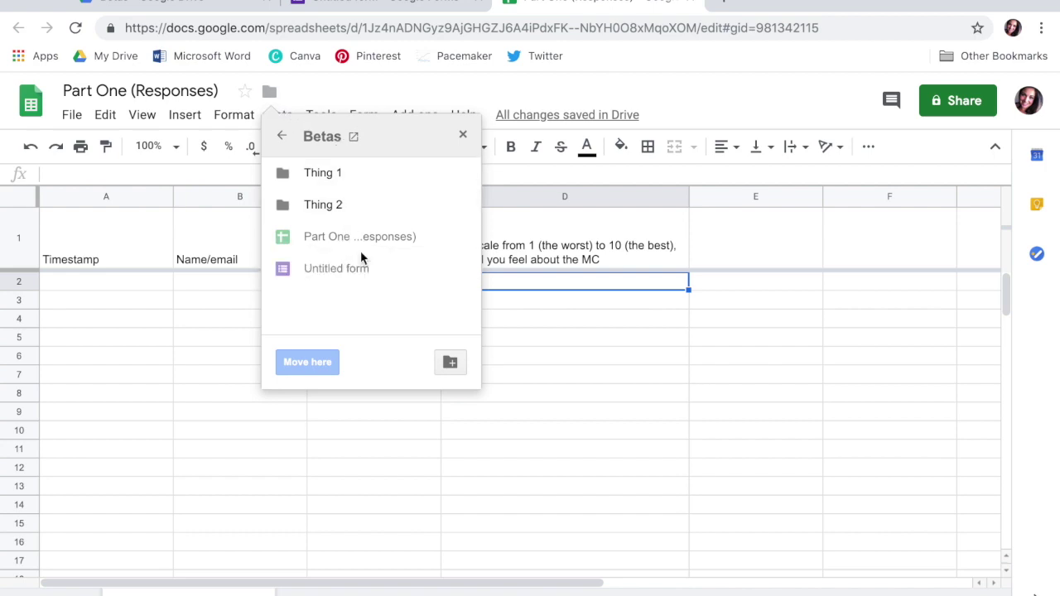
click(548, 432)
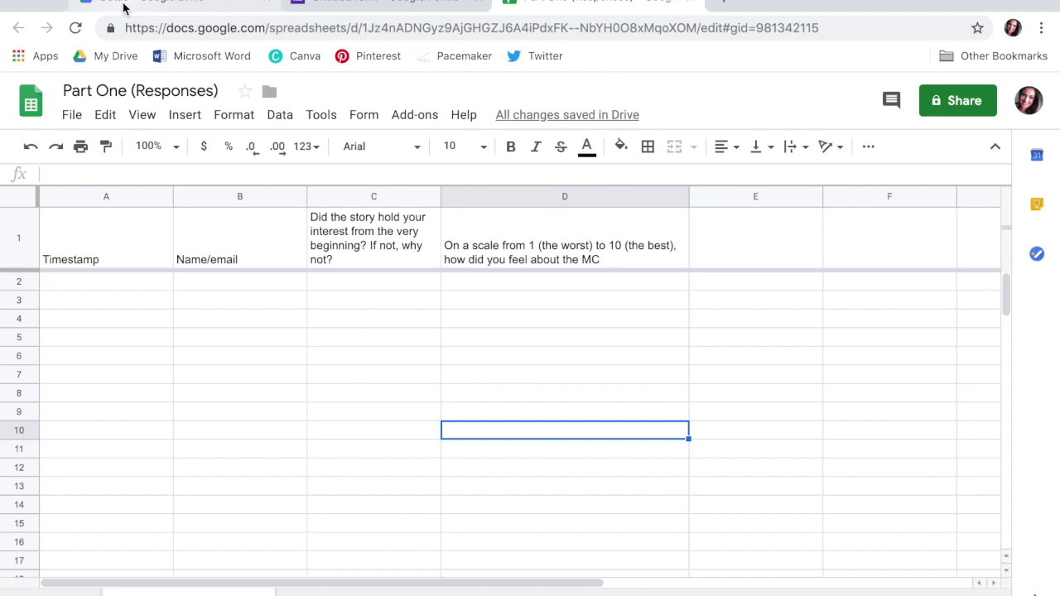
click(691, 2)
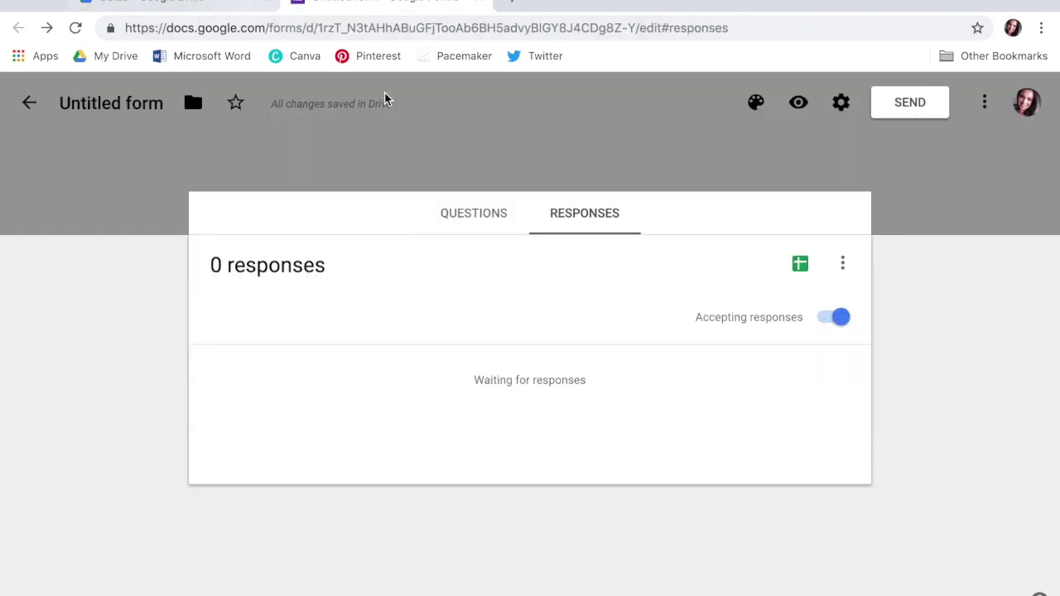
Step: Preview the form as a respondent and rate the MC 10
click(455, 224)
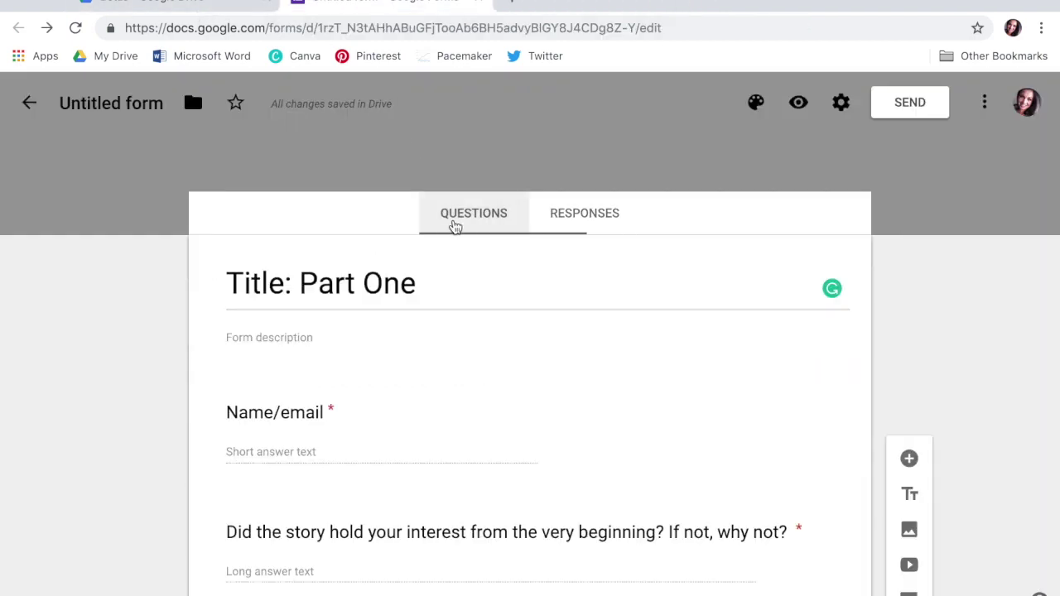
click(799, 104)
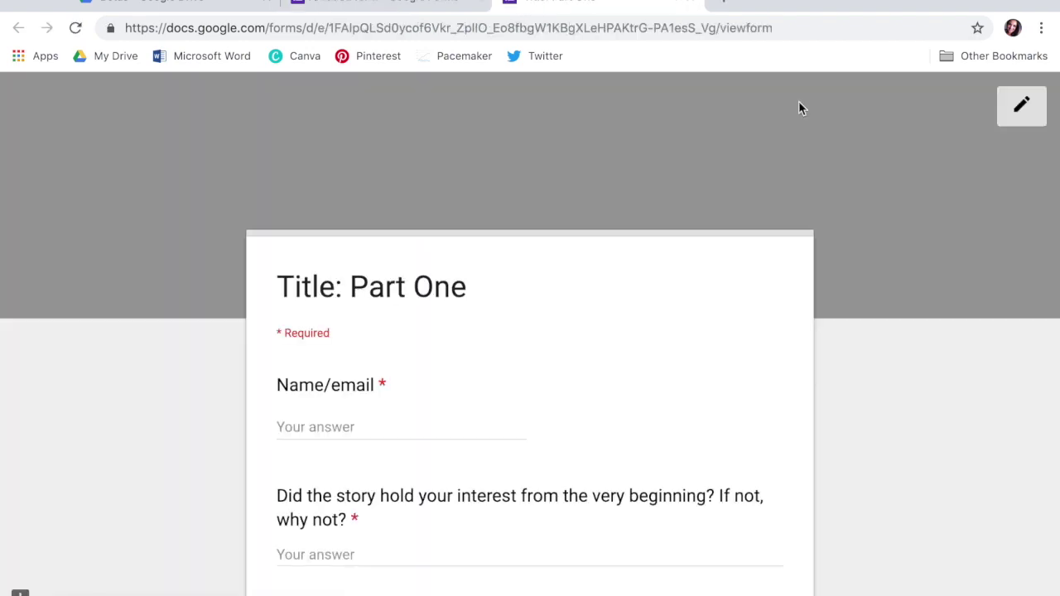
scroll(604, 431, down, 3)
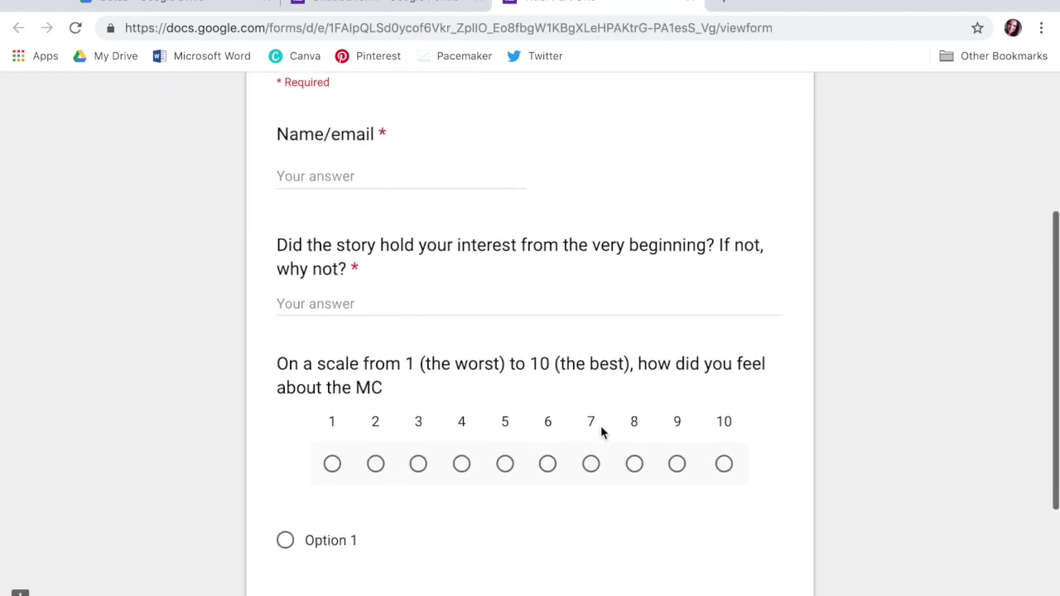
click(725, 464)
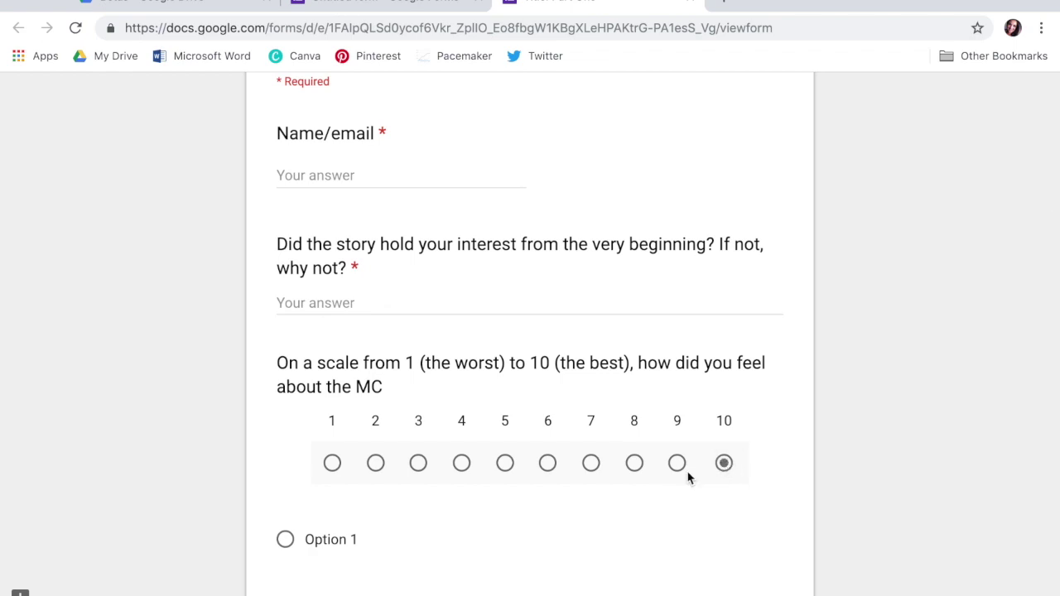
Step: Fill the Name/email and story answers with test text, submit, and return to the editor
scroll(393, 519, up, 3)
click(315, 354)
text(asfasdf)
click(337, 478)
text(asdfadsf)
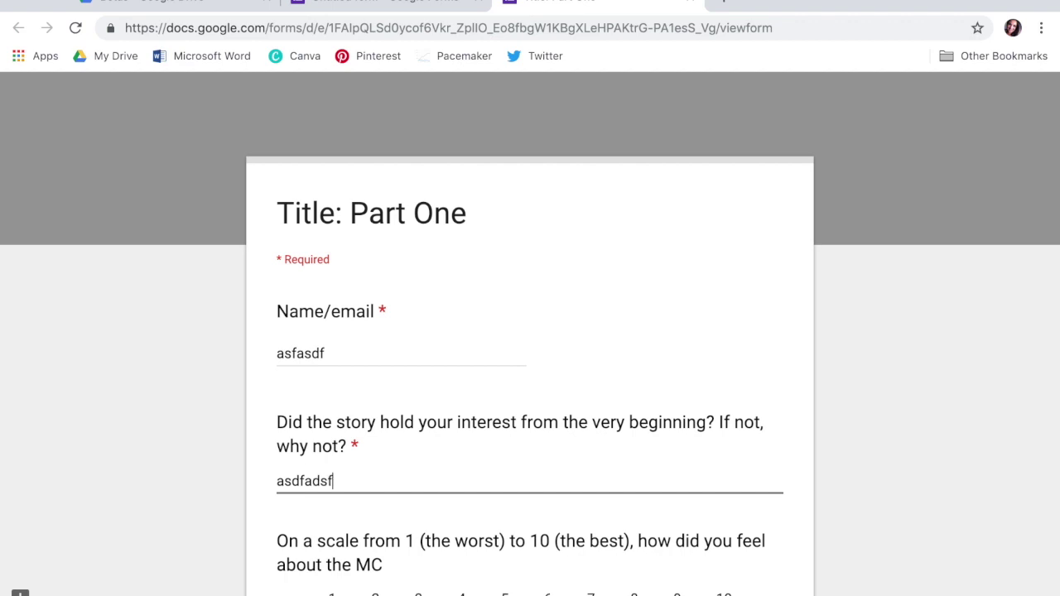
scroll(373, 487, down, 4)
click(302, 494)
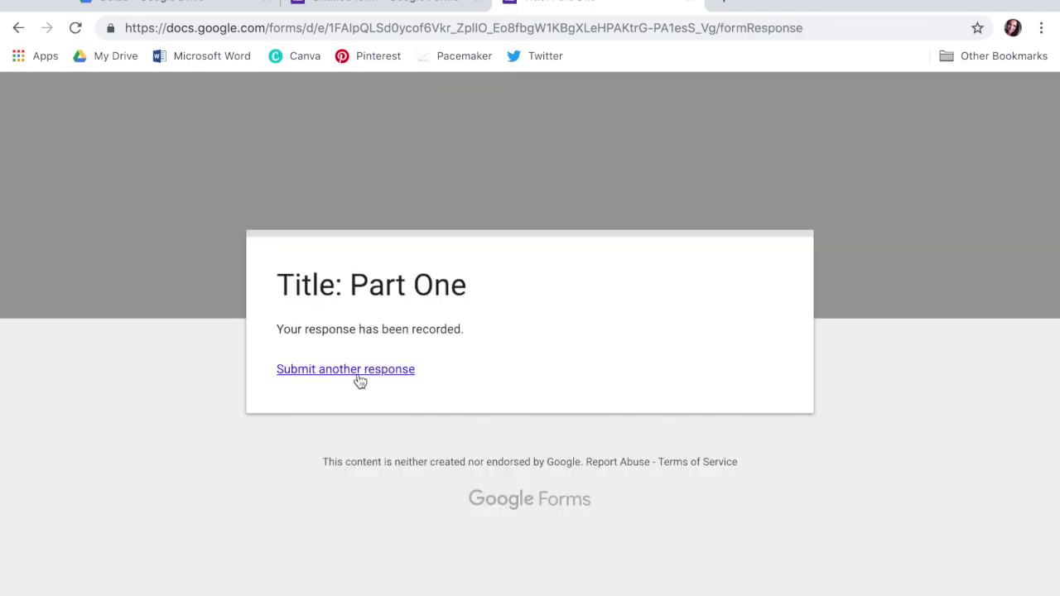
click(422, 3)
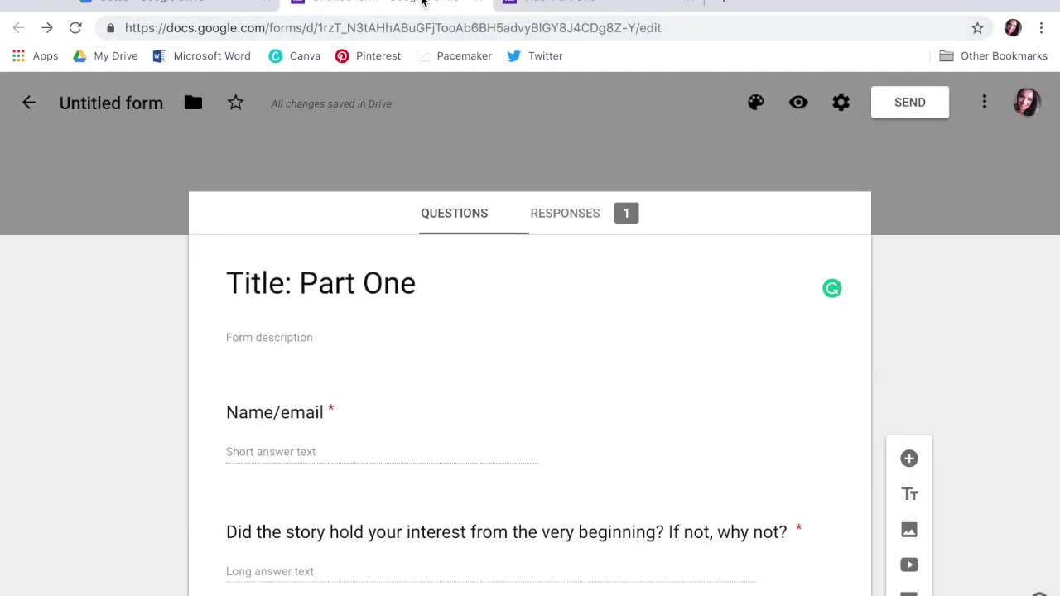
Step: Review the responses summary showing the single rating of 10, then close both form tabs
click(586, 217)
scroll(265, 477, down, 3)
scroll(262, 470, down, 5)
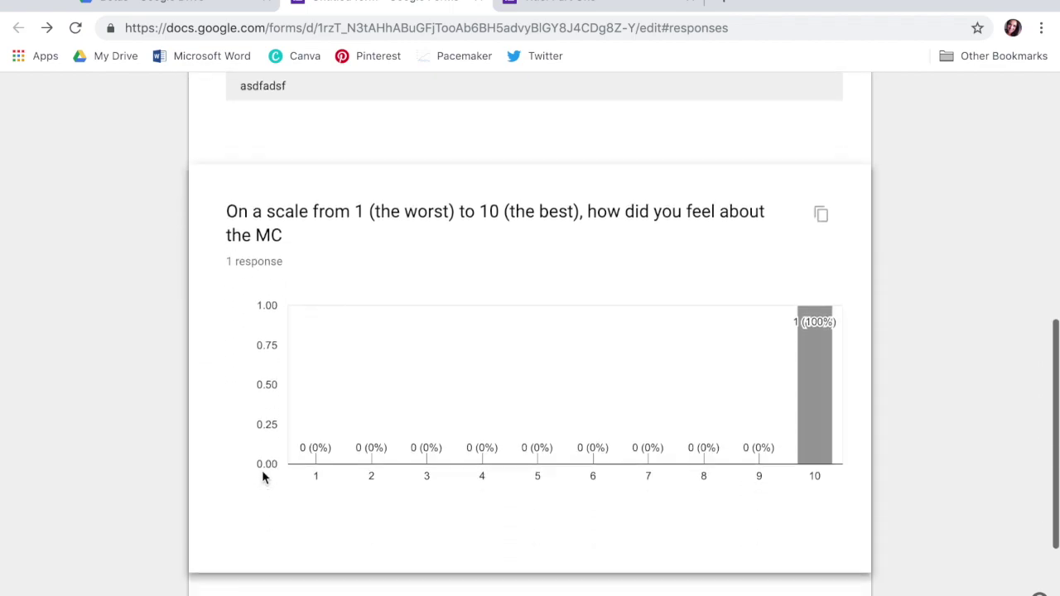
scroll(825, 357, down, 2)
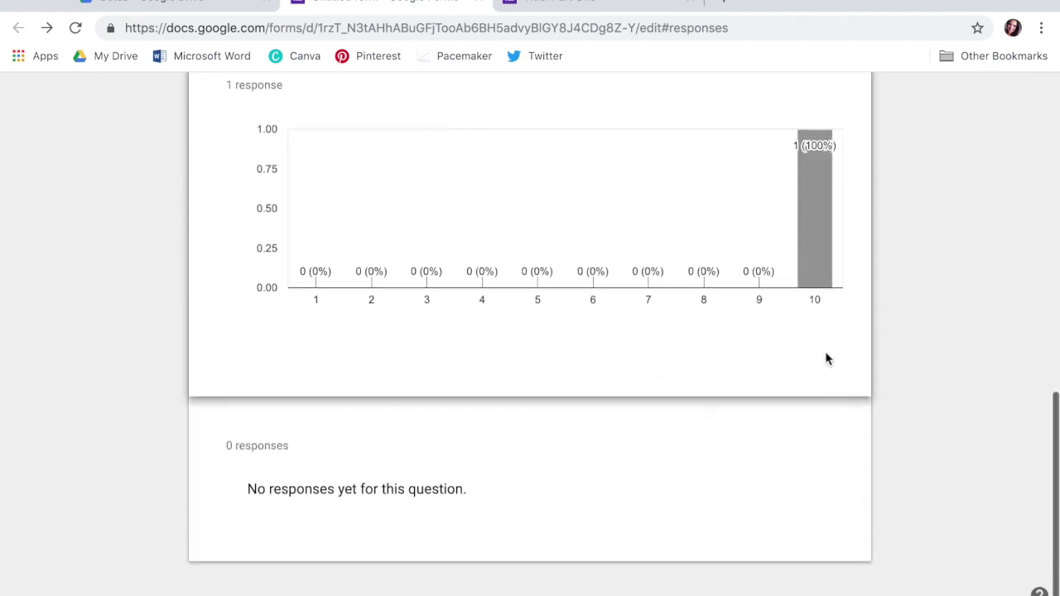
scroll(828, 357, up, 9)
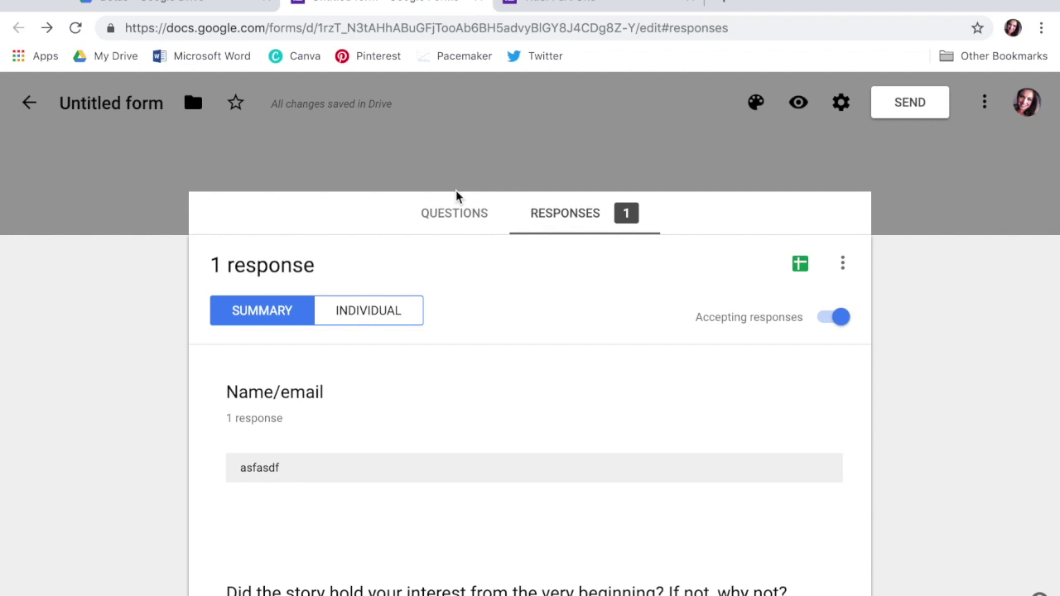
click(478, 1)
click(478, 1)
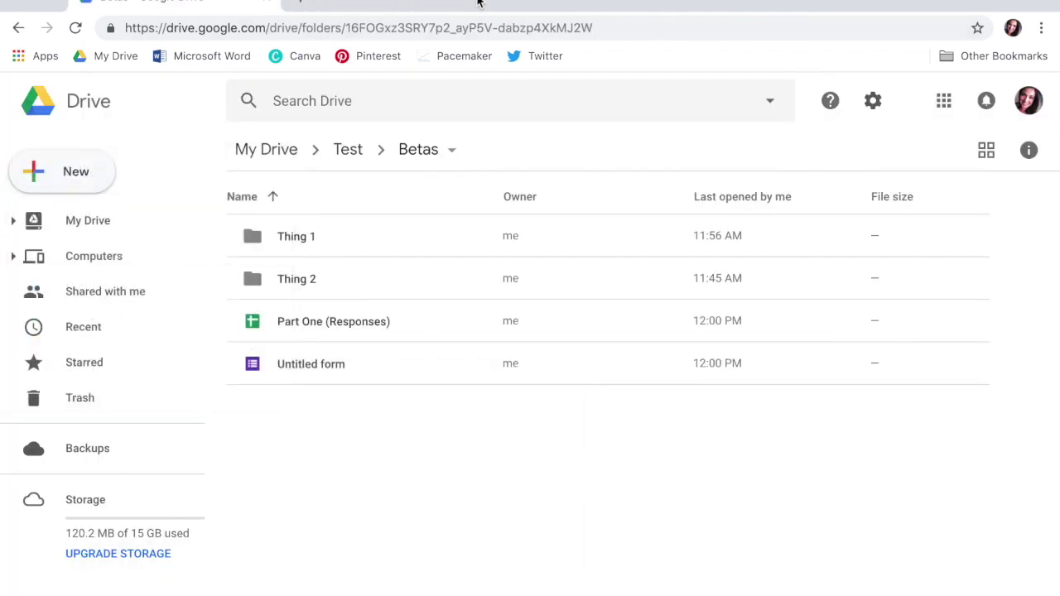